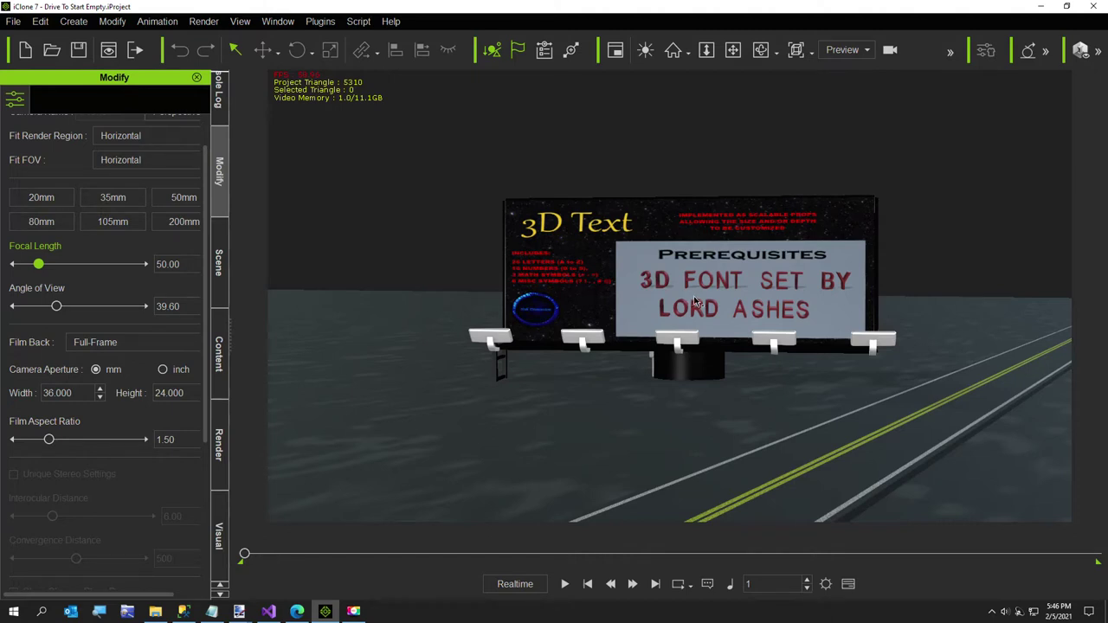
Step: Start a new empty project and run 3DSpeller.py to open the 3D Text Speller panel
{"action": "left_click", "coordinate": [13, 21]}
{"action": "left_click", "coordinate": [18, 40]}
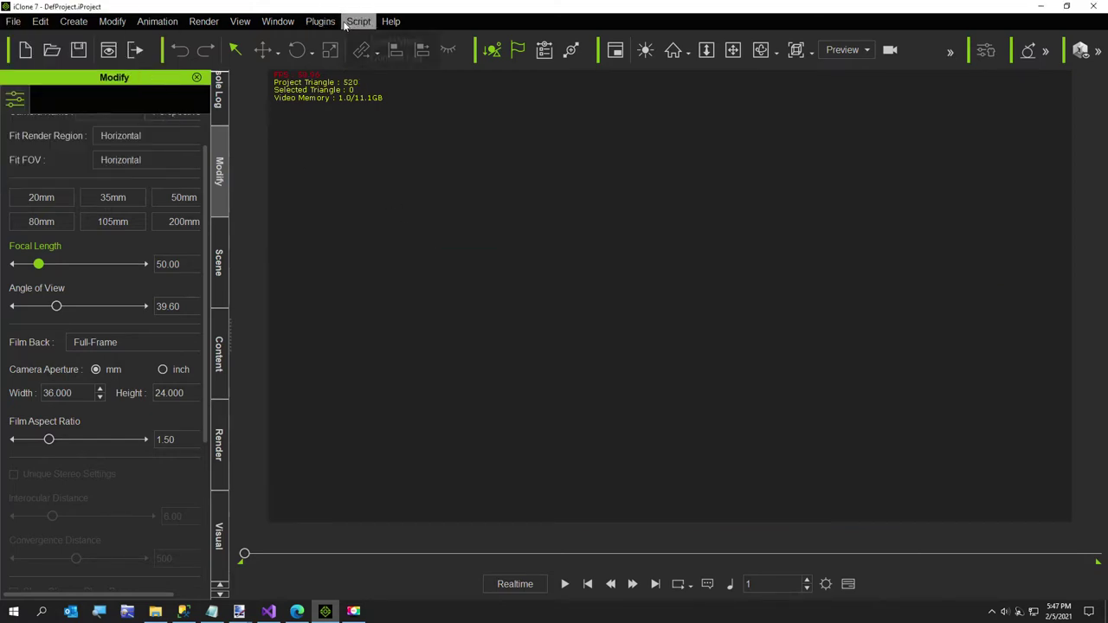
{"action": "left_click", "coordinate": [358, 21]}
{"action": "left_click", "coordinate": [394, 39]}
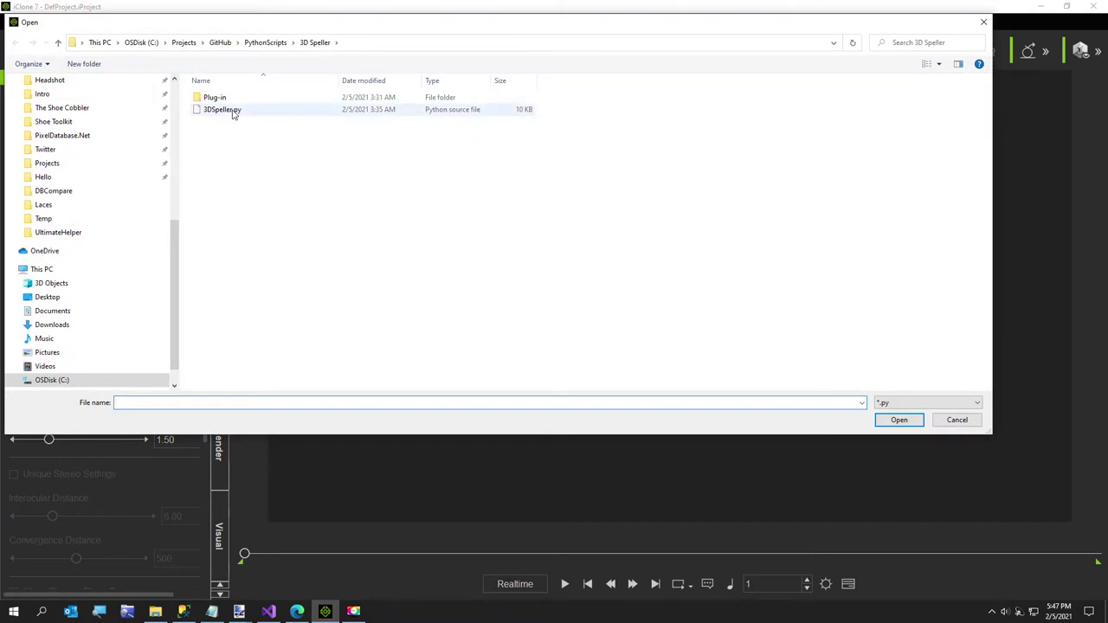
{"action": "double_click", "coordinate": [227, 110]}
{"action": "left_click", "coordinate": [495, 217]}
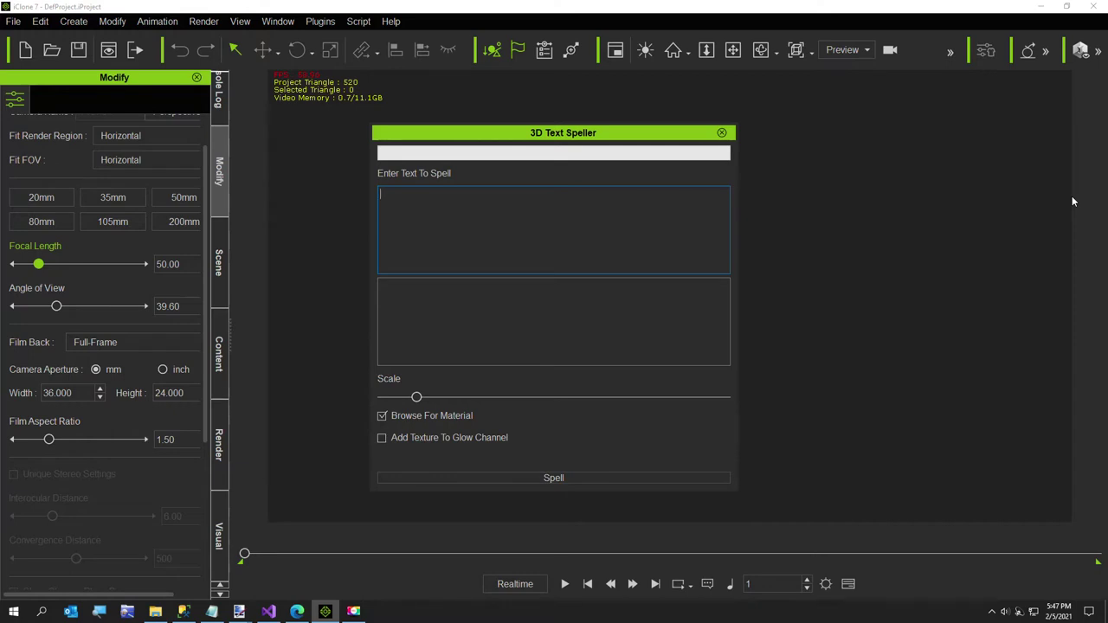
Step: Enter 'The Chocolate Bar', raise the Scale slider well up, and leave Add Texture To Glow Channel off
{"action": "type", "text": "The Chocolate Bar"}
{"action": "left_click_drag", "start_coordinate": [416, 399], "coordinate": [588, 399]}
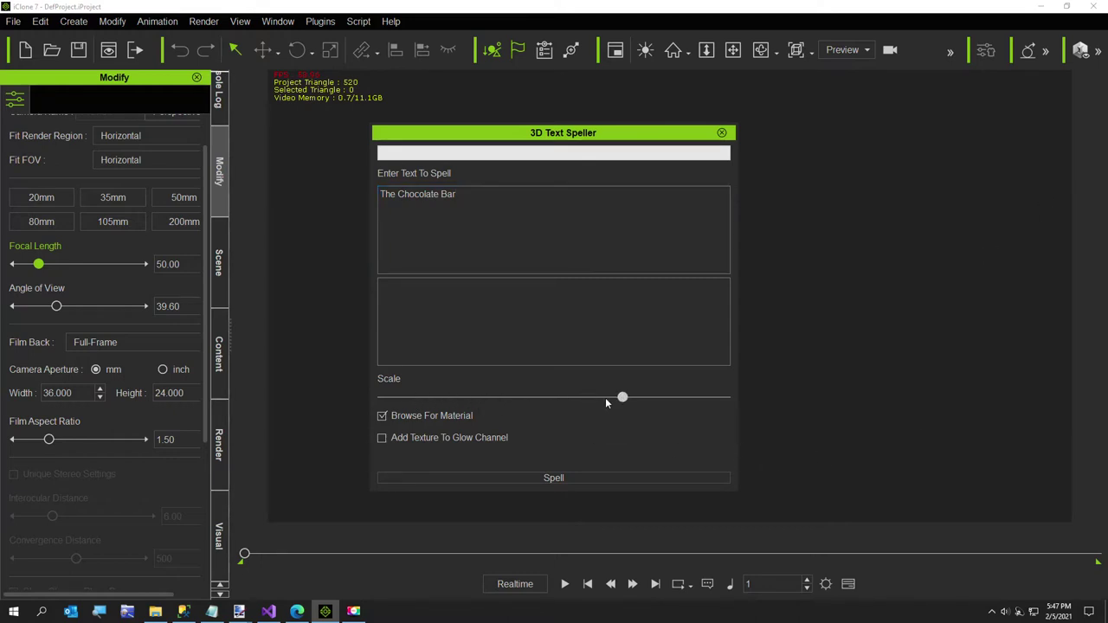
{"action": "left_click", "coordinate": [382, 438]}
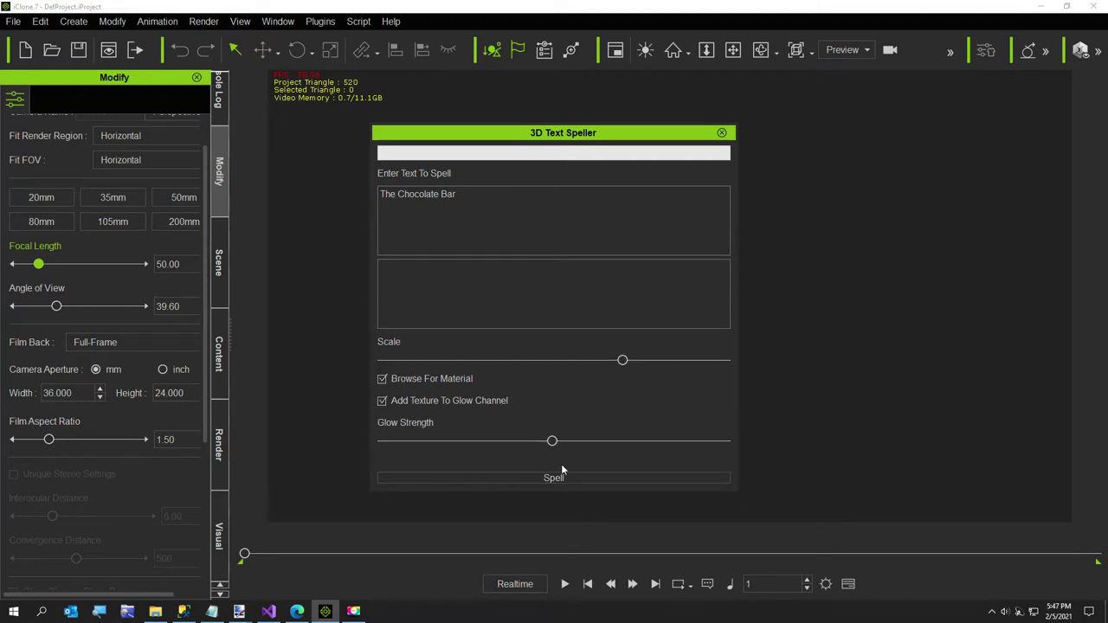
{"action": "left_click", "coordinate": [382, 400]}
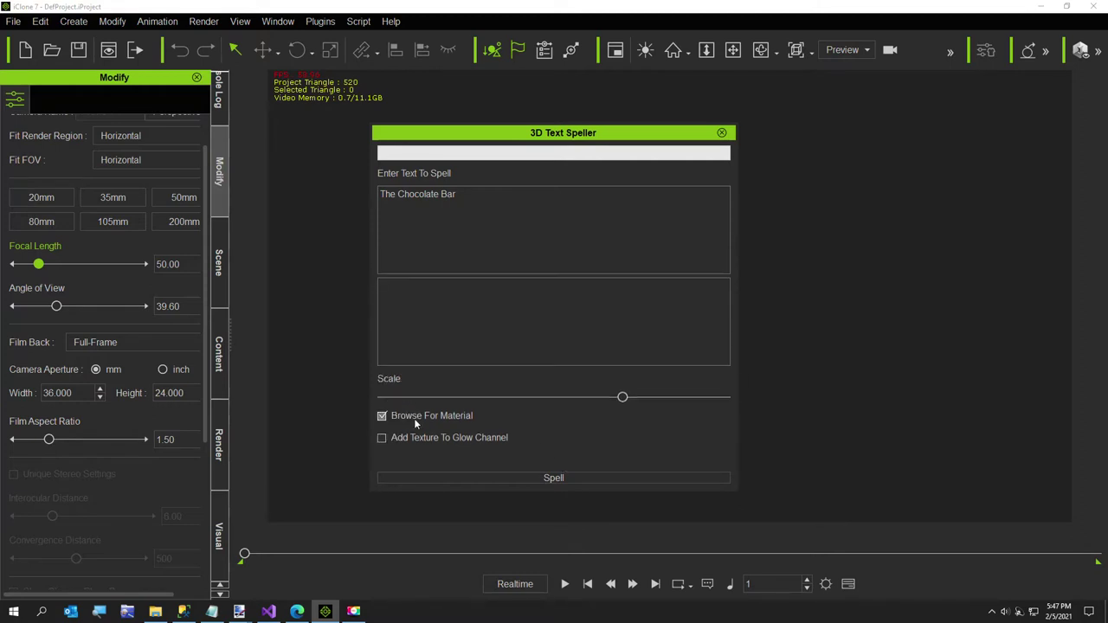
Step: Spell the text using the chocolate swirl image from the Textures folder as the material
{"action": "left_click", "coordinate": [554, 479]}
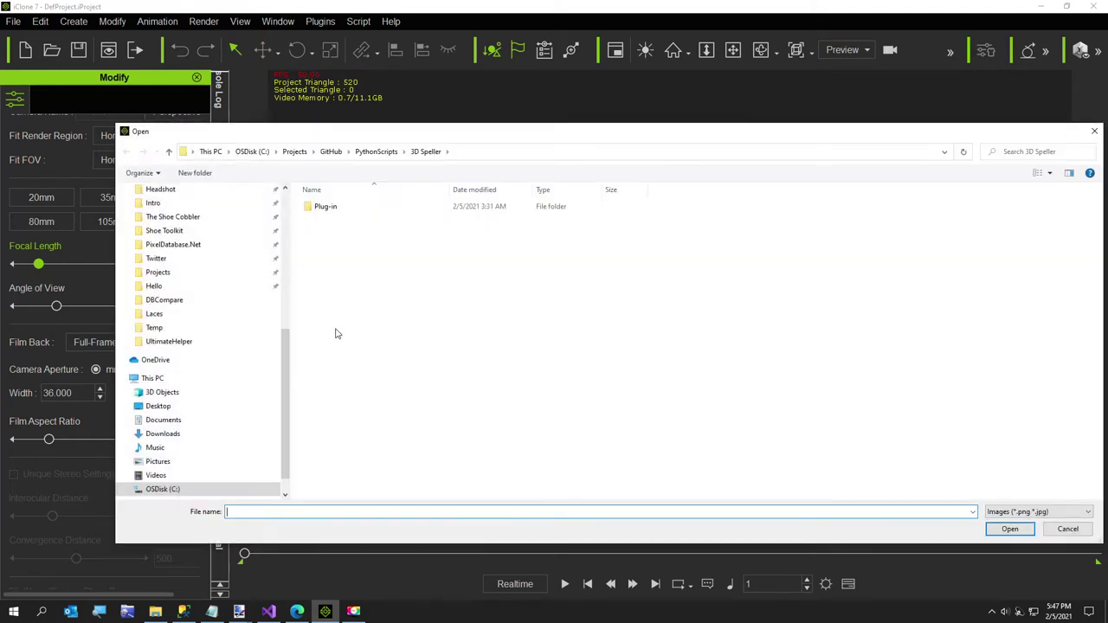
{"action": "scroll", "coordinate": [280, 364], "scroll_direction": "up", "scroll_amount": 5}
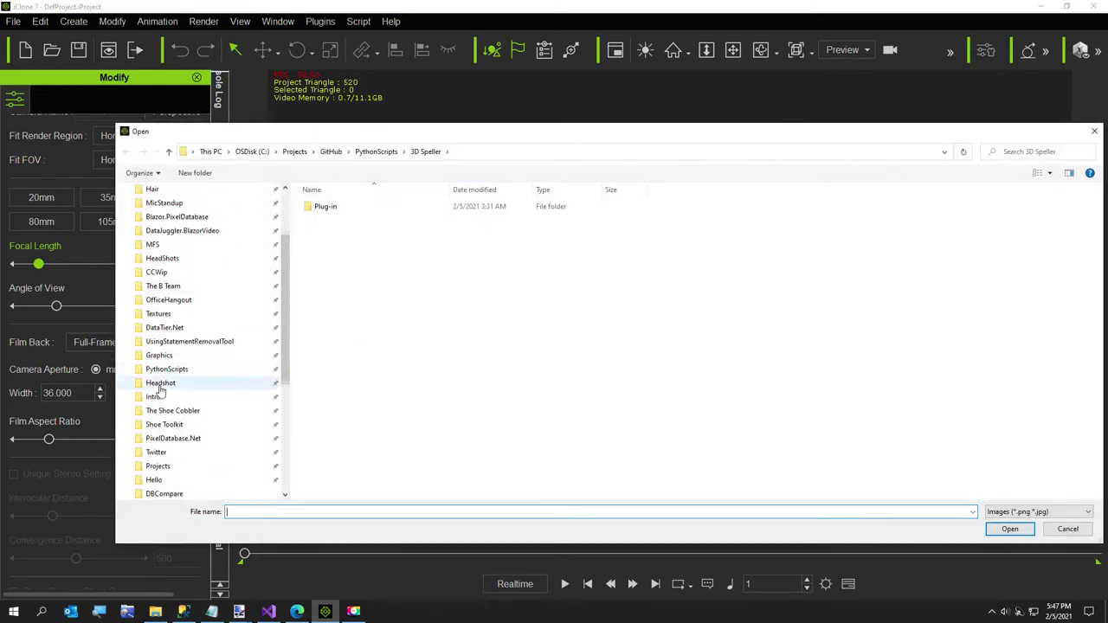
{"action": "scroll", "coordinate": [183, 466], "scroll_direction": "down", "scroll_amount": 1}
{"action": "scroll", "coordinate": [181, 460], "scroll_direction": "up", "scroll_amount": 2}
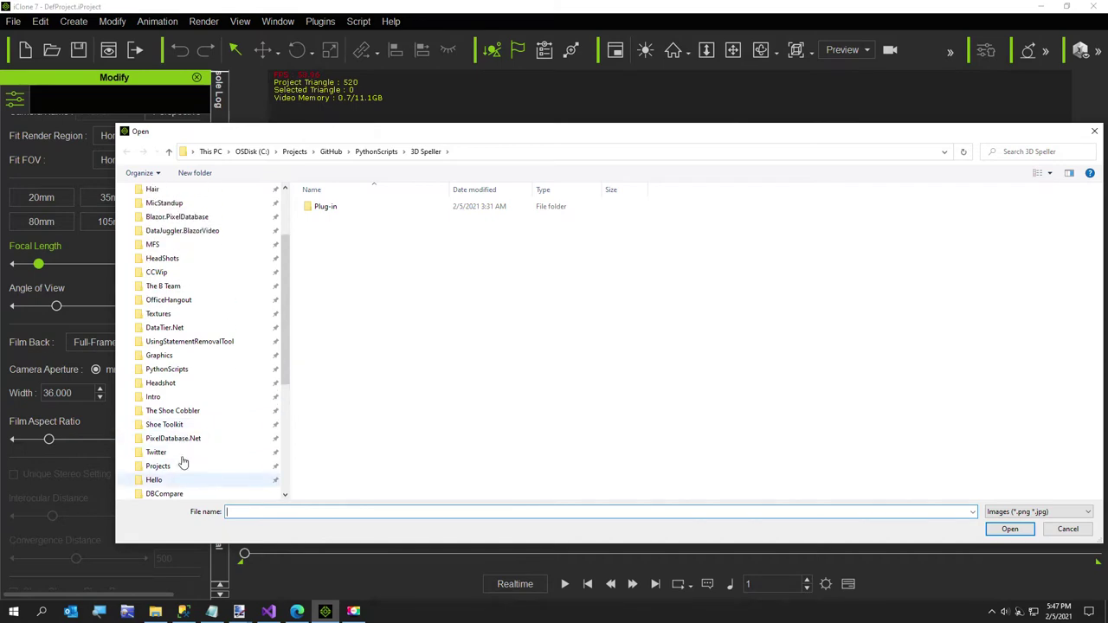
{"action": "left_click", "coordinate": [158, 327]}
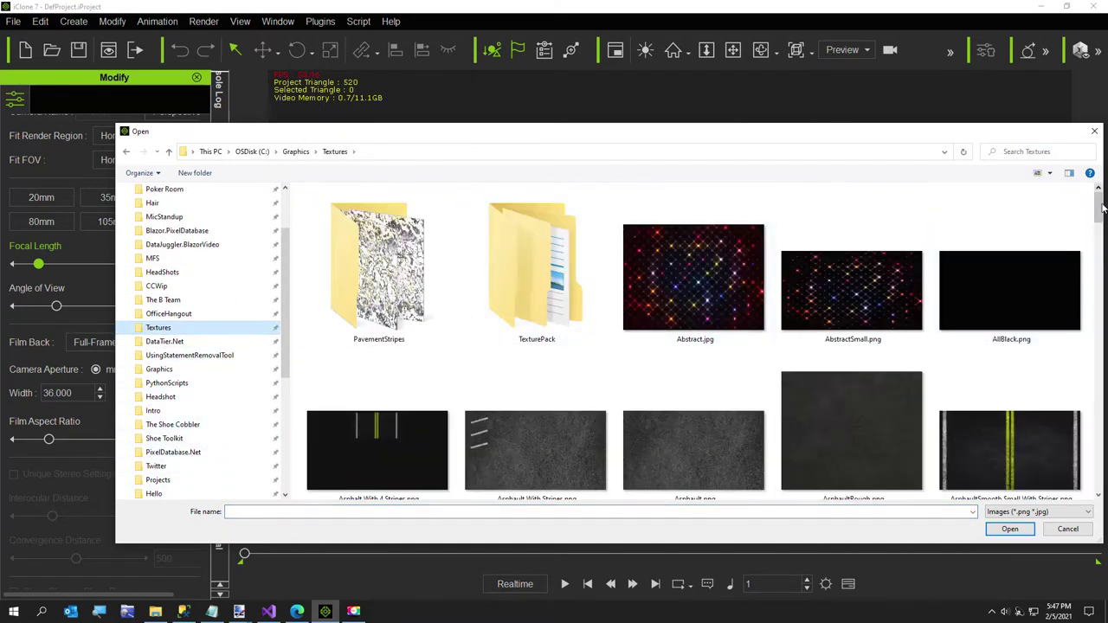
{"action": "left_click_drag", "start_coordinate": [1097, 208], "coordinate": [1097, 286]}
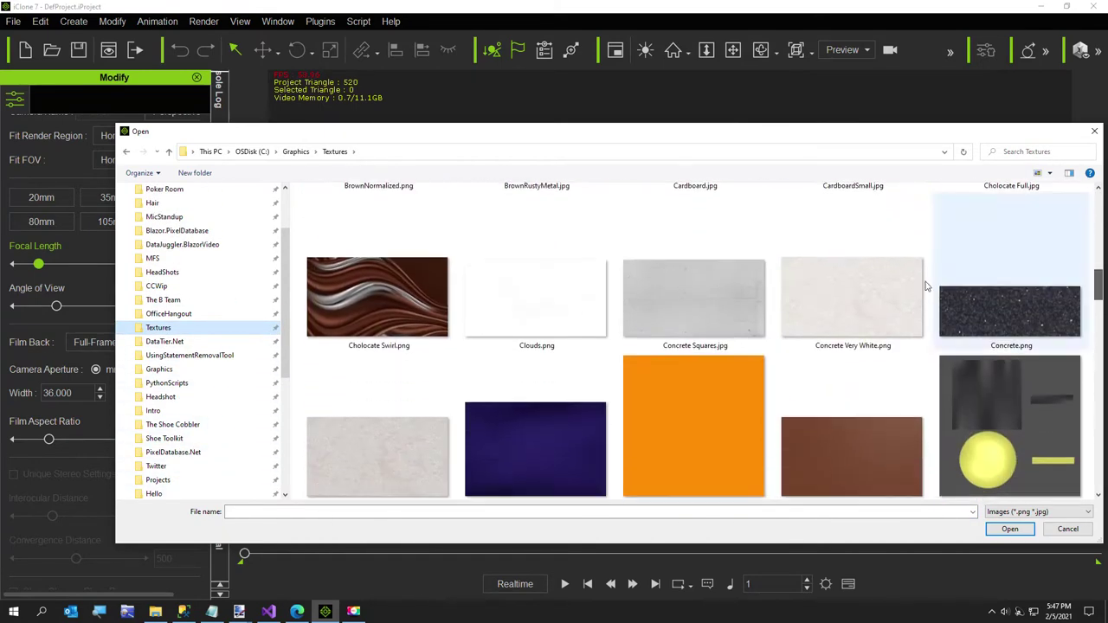
{"action": "double_click", "coordinate": [351, 290]}
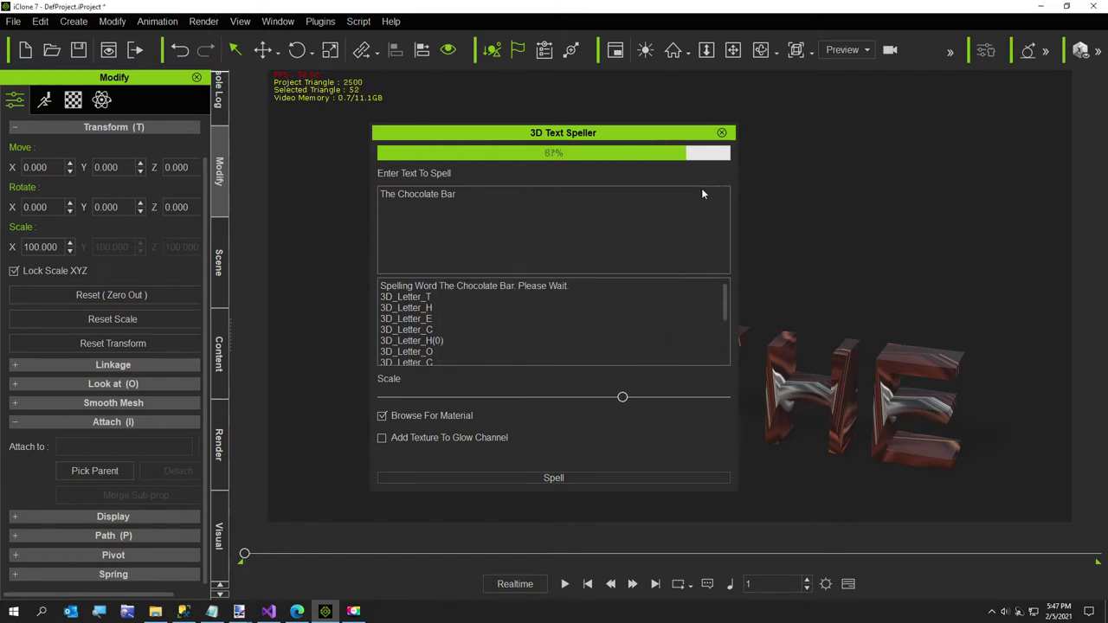
Step: Close the speller panel and pan and orbit to view THE CHOCOLATE BAR letters in perspective
{"action": "left_click", "coordinate": [719, 132]}
{"action": "scroll", "coordinate": [693, 241], "scroll_direction": "down", "scroll_amount": 5}
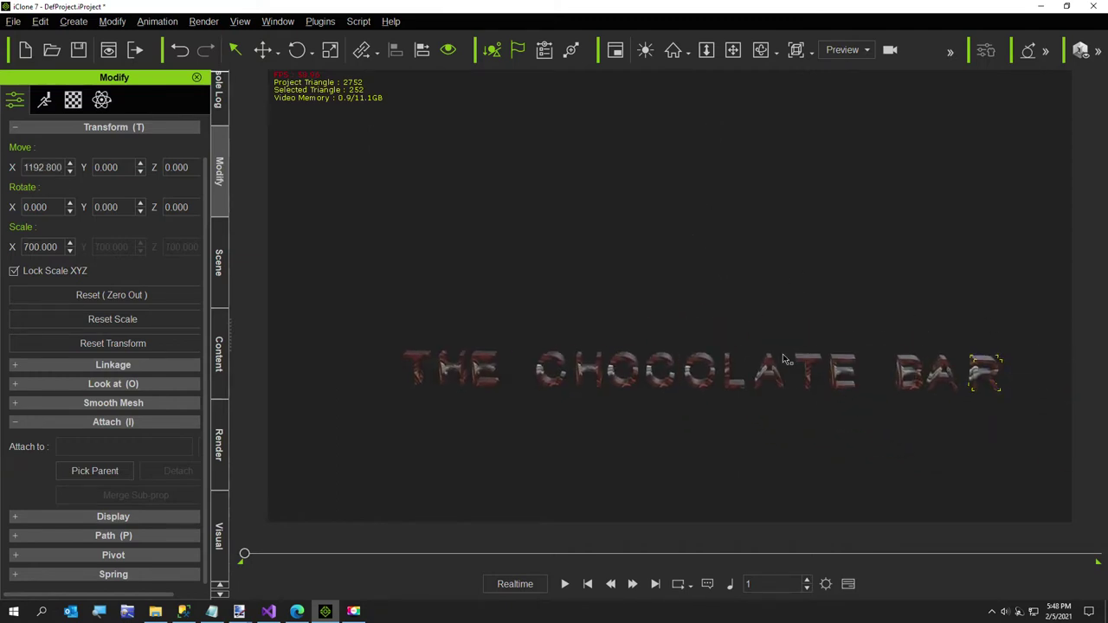
{"action": "scroll", "coordinate": [767, 390], "scroll_direction": "up", "scroll_amount": 4}
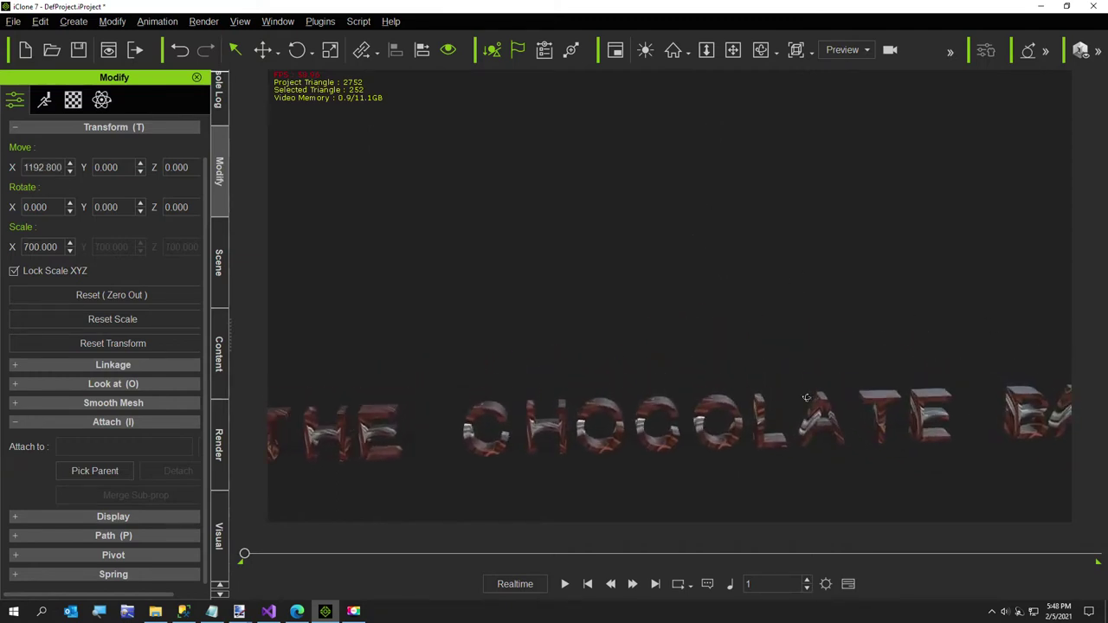
{"action": "middle_click_drag", "start_coordinate": [764, 378], "coordinate": [843, 372]}
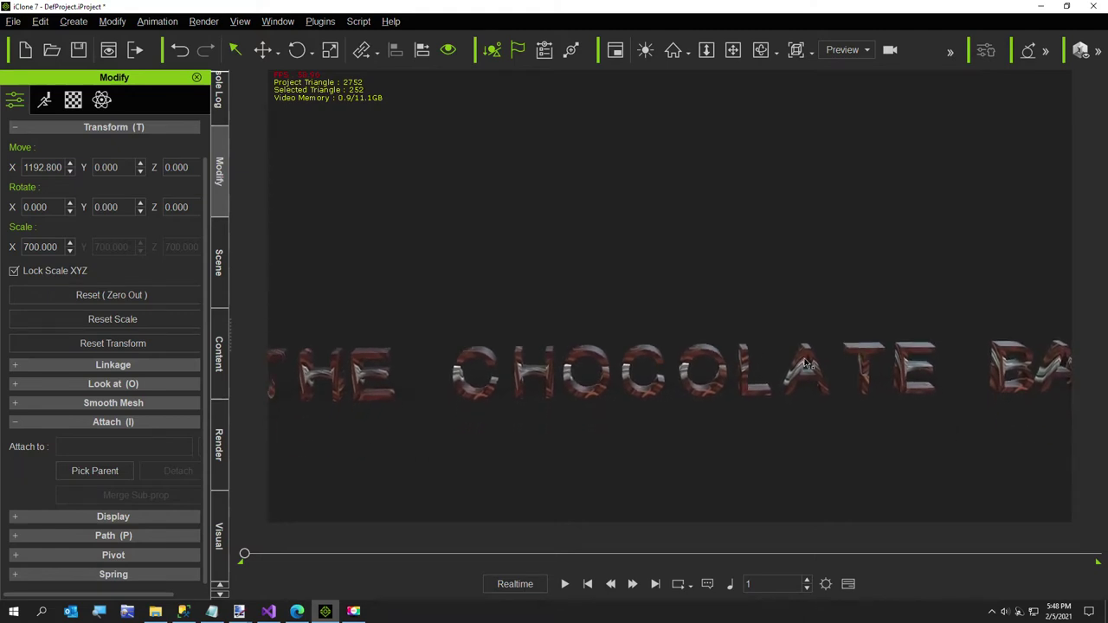
{"action": "right_click_drag", "start_coordinate": [741, 340], "coordinate": [779, 383]}
{"action": "scroll", "coordinate": [734, 352], "scroll_direction": "down", "scroll_amount": 3}
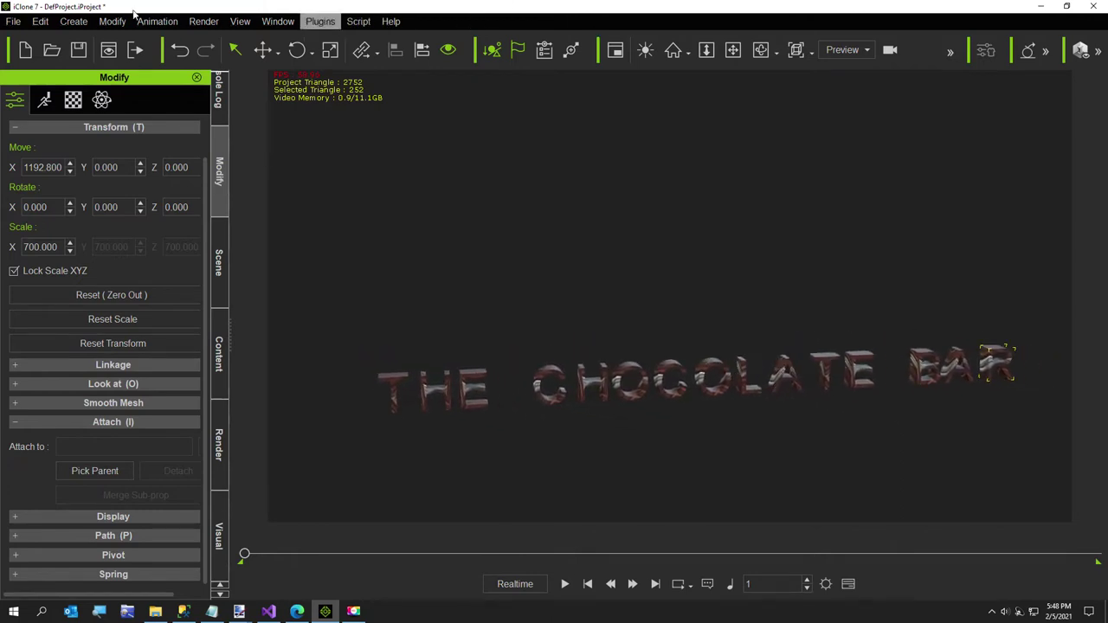
Step: Start a new project without saving the chocolate scene and reload 3DSpeller.py
{"action": "left_click", "coordinate": [26, 24]}
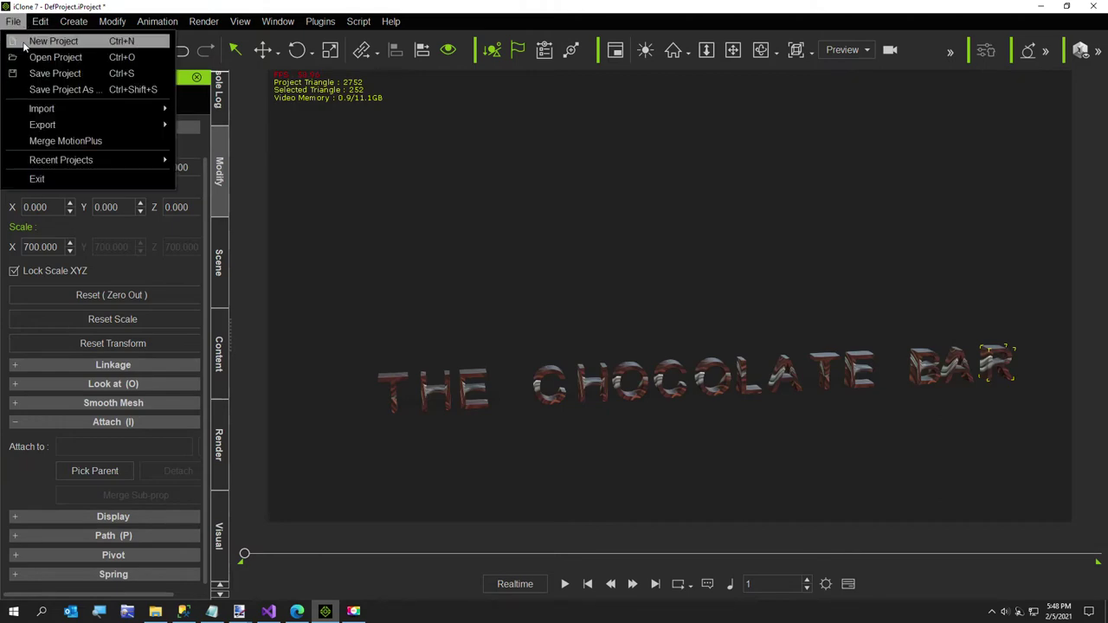
{"action": "left_click", "coordinate": [48, 40]}
{"action": "left_click", "coordinate": [550, 331]}
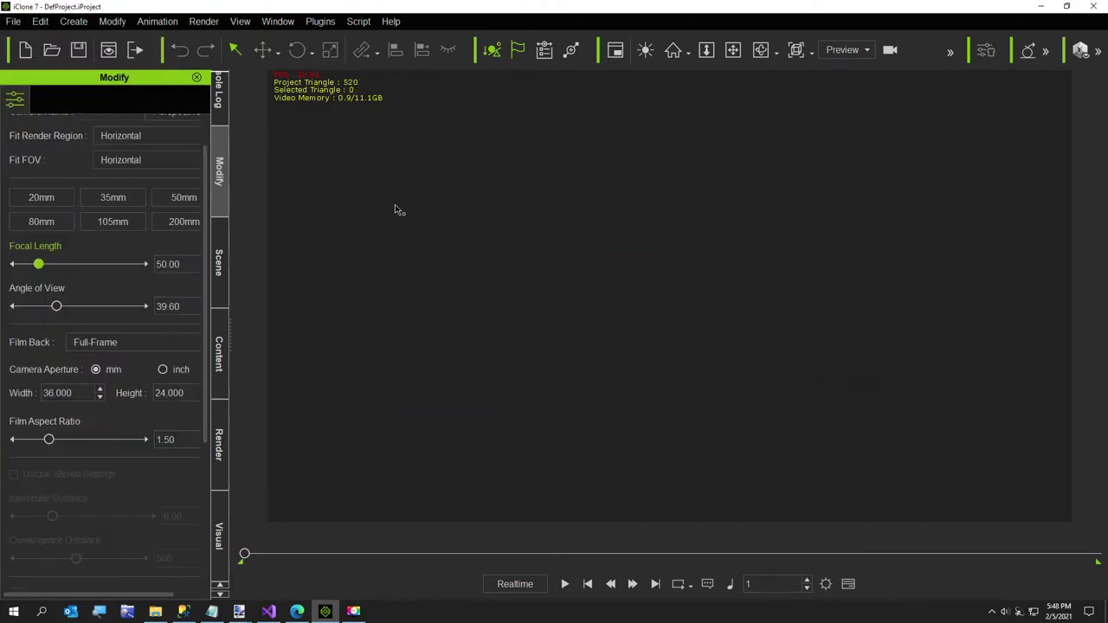
{"action": "left_click", "coordinate": [358, 21]}
{"action": "left_click", "coordinate": [352, 42]}
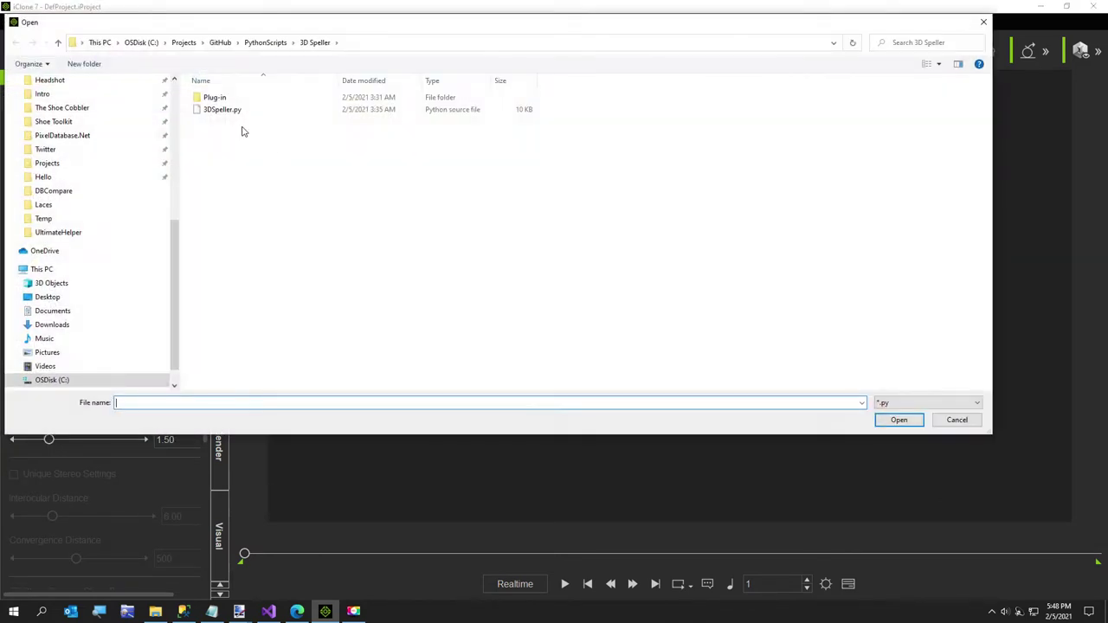
{"action": "double_click", "coordinate": [229, 111]}
Step: Enter 'Wacky Shack' with Scale at maximum and start spelling
{"action": "left_click", "coordinate": [520, 246]}
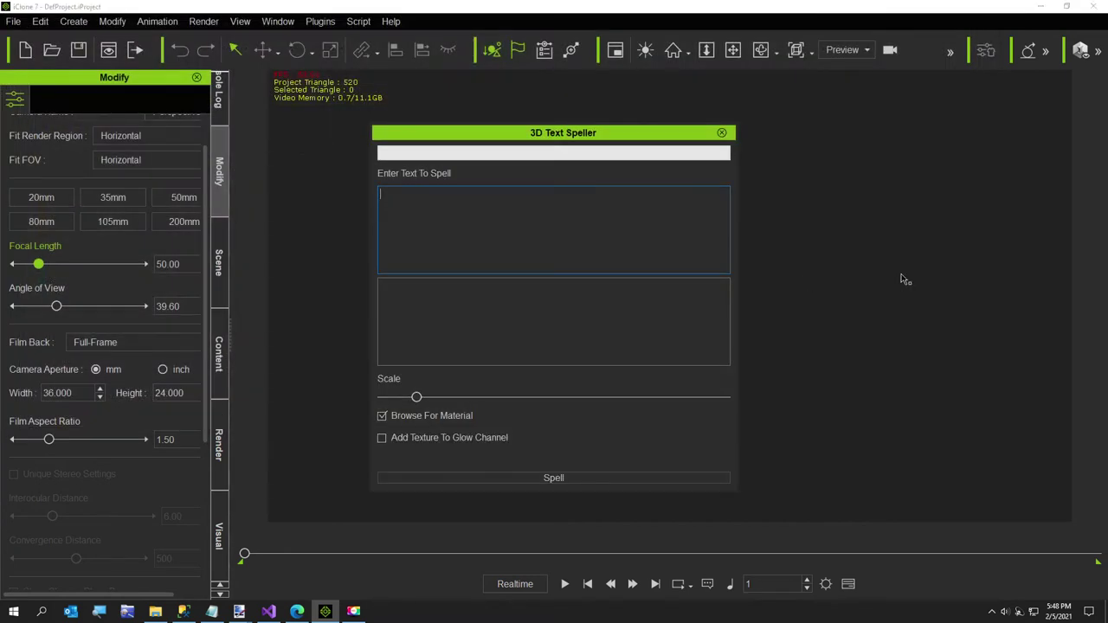
{"action": "type", "text": "Wacky Shack"}
{"action": "left_click_drag", "start_coordinate": [416, 397], "coordinate": [775, 426]}
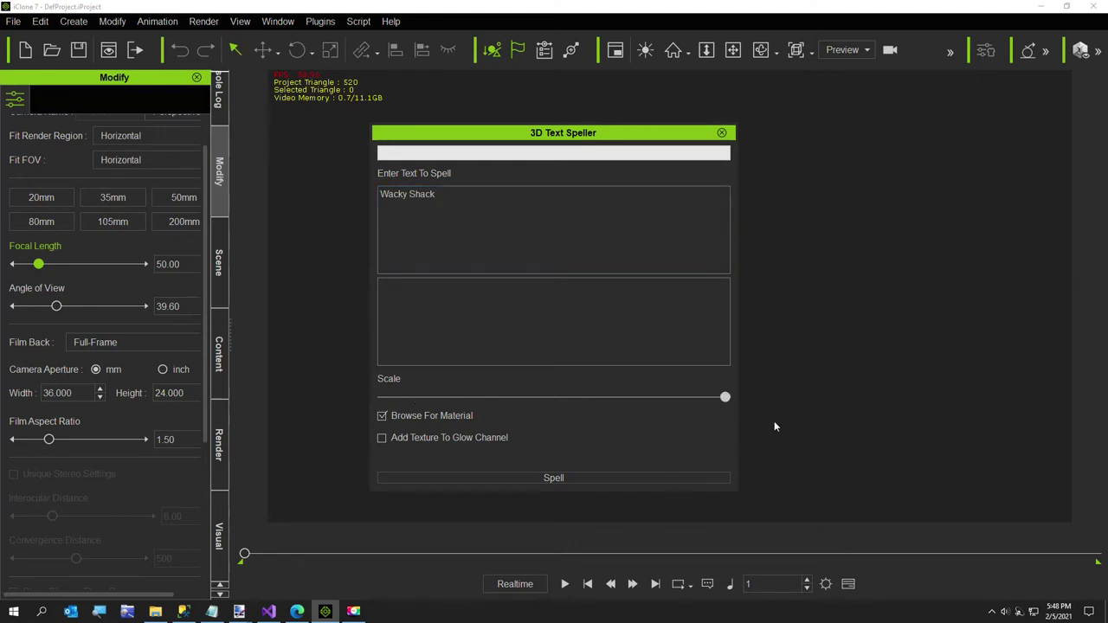
{"action": "left_click", "coordinate": [553, 478]}
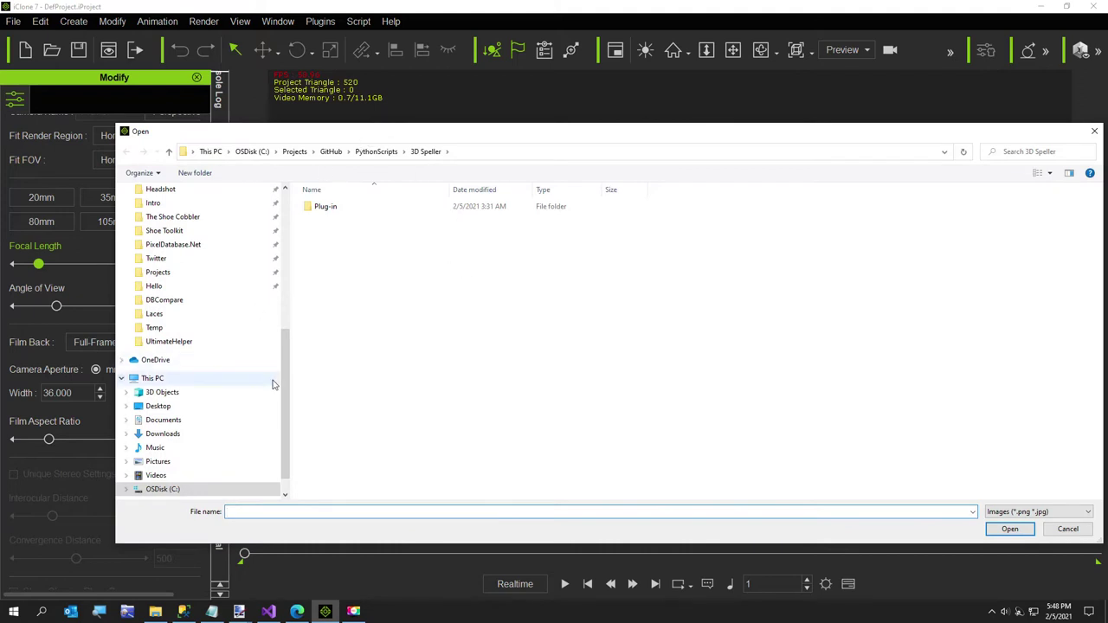
Step: Choose Tri Color 6 Rows.png from the Textures folder as the letter material
{"action": "left_click_drag", "start_coordinate": [286, 376], "coordinate": [275, 268]}
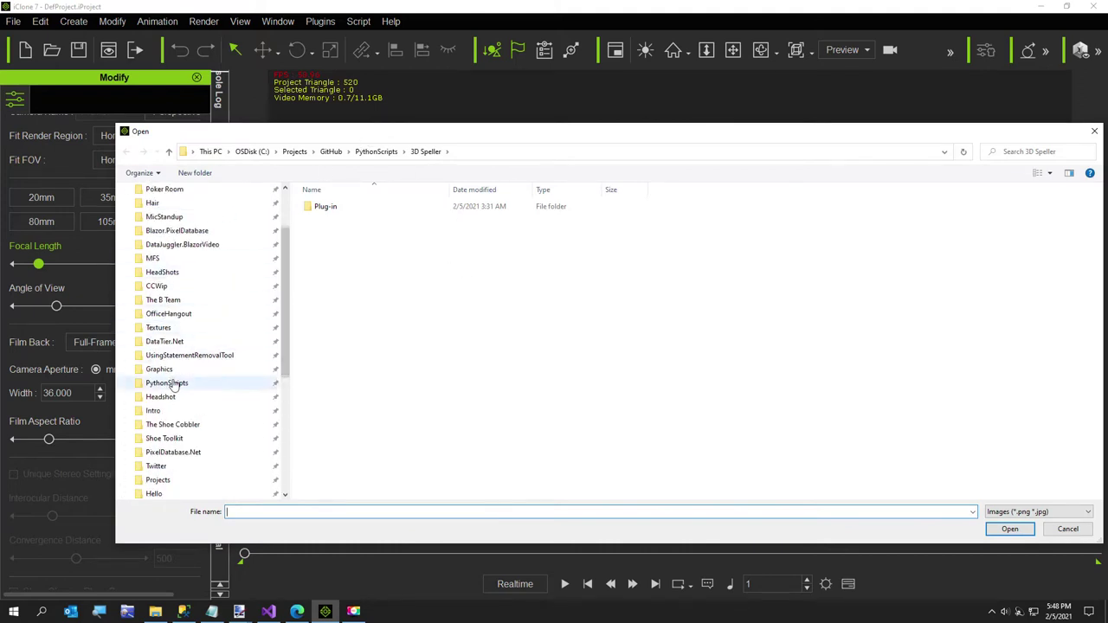
{"action": "left_click", "coordinate": [158, 327]}
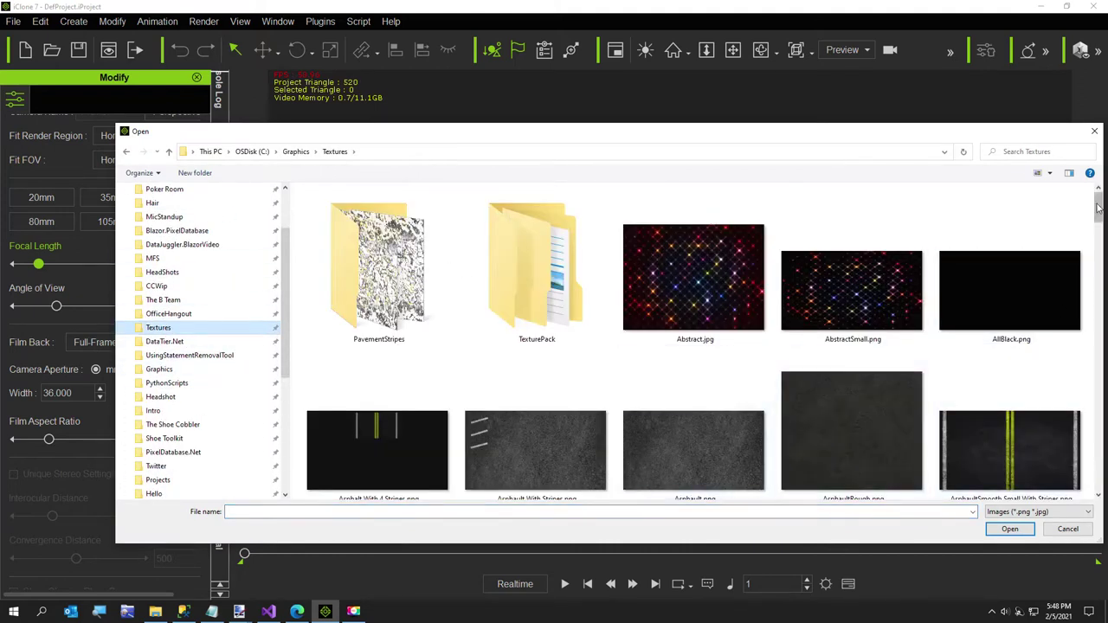
{"action": "scroll", "coordinate": [1064, 285], "scroll_direction": "down", "scroll_amount": 10}
{"action": "scroll", "coordinate": [1064, 310], "scroll_direction": "down", "scroll_amount": 15}
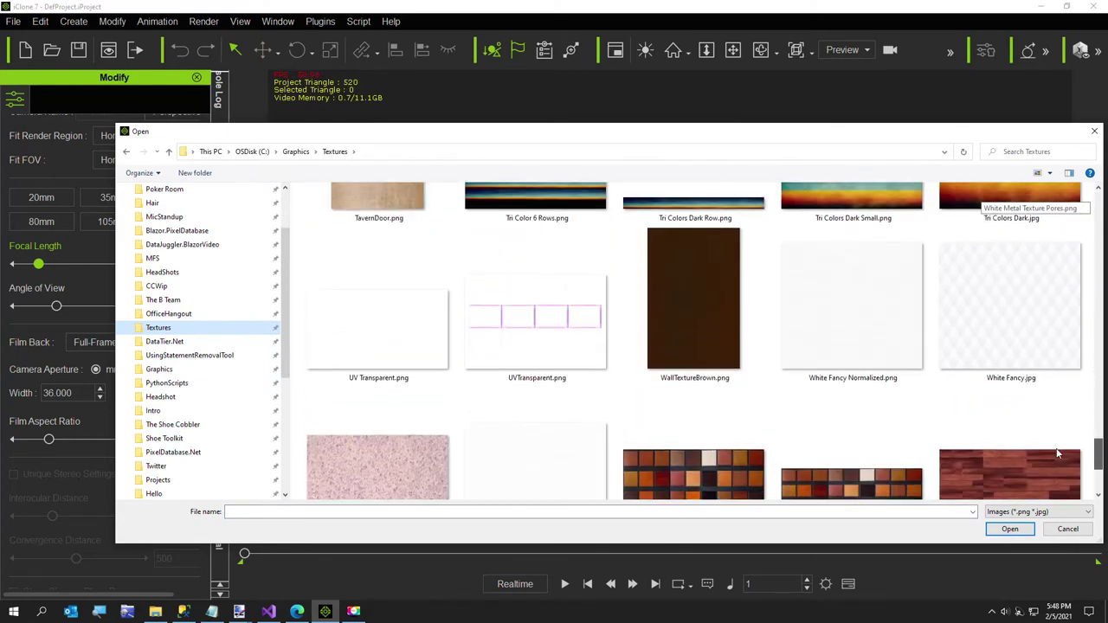
{"action": "scroll", "coordinate": [499, 280], "scroll_direction": "up", "scroll_amount": 3}
{"action": "double_click", "coordinate": [499, 280]}
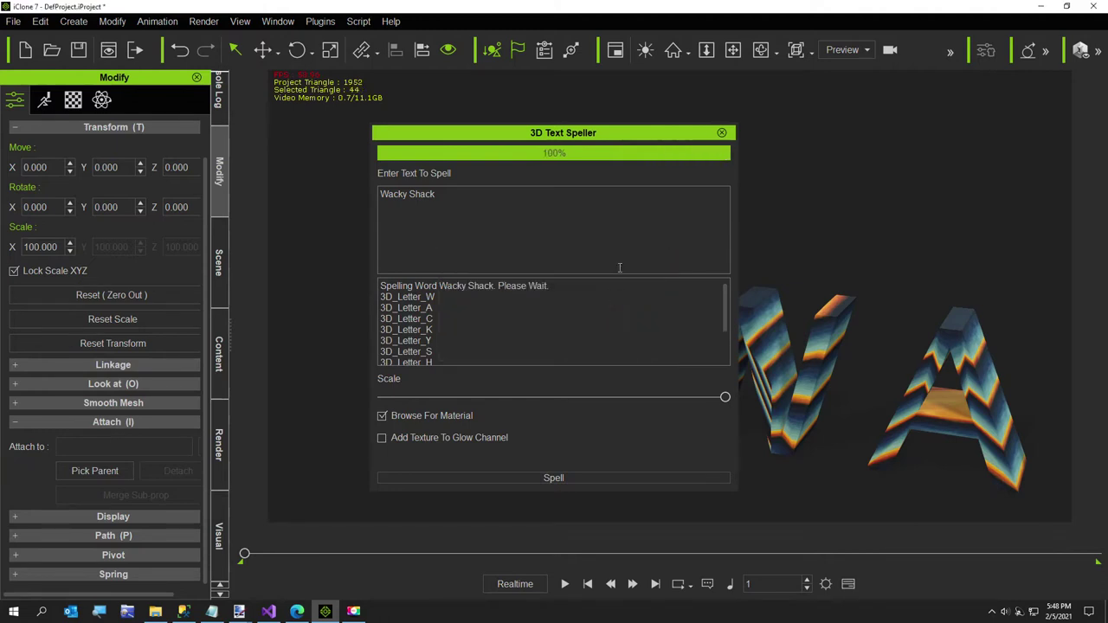
Step: Close the speller, frame the camera on WACKY SHACK, and orbit around the striped letters
{"action": "left_click", "coordinate": [721, 134]}
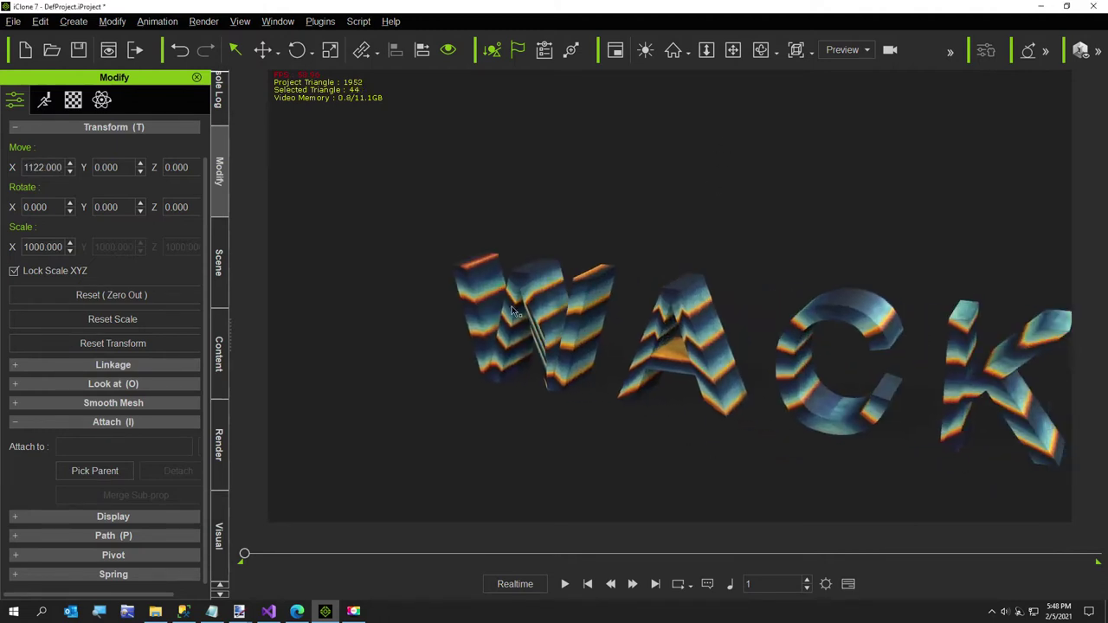
{"action": "left_click", "coordinate": [673, 49]}
{"action": "scroll", "coordinate": [664, 257], "scroll_direction": "down", "scroll_amount": 5}
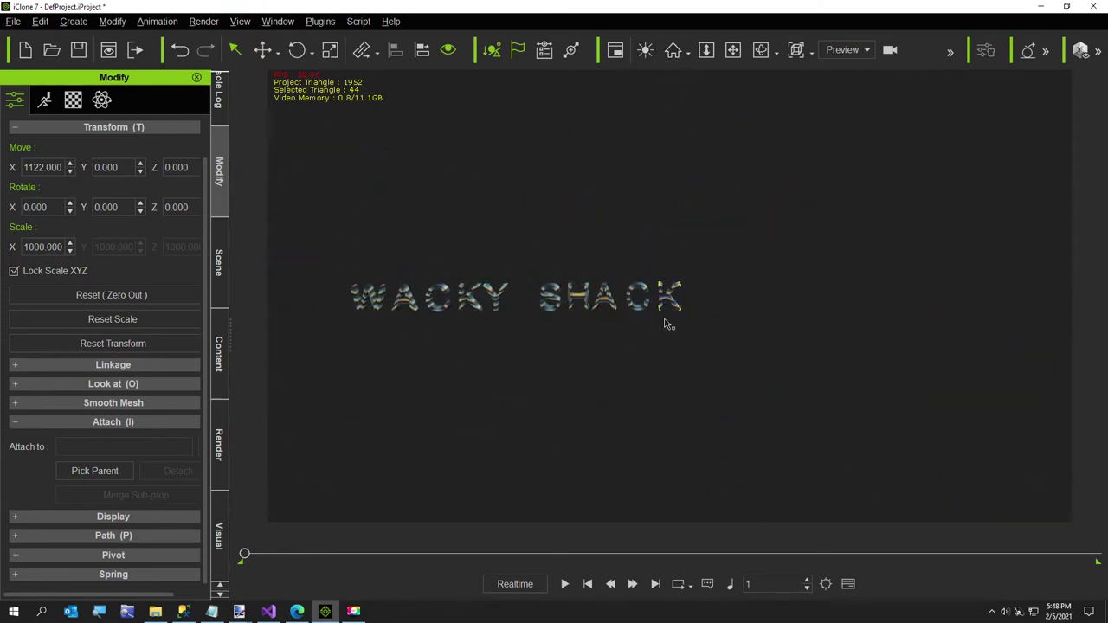
{"action": "scroll", "coordinate": [664, 358], "scroll_direction": "up", "scroll_amount": 3}
{"action": "right_click_drag", "start_coordinate": [664, 358], "coordinate": [724, 296]}
{"action": "scroll", "coordinate": [735, 369], "scroll_direction": "down", "scroll_amount": 4}
{"action": "scroll", "coordinate": [724, 299], "scroll_direction": "up", "scroll_amount": 3}
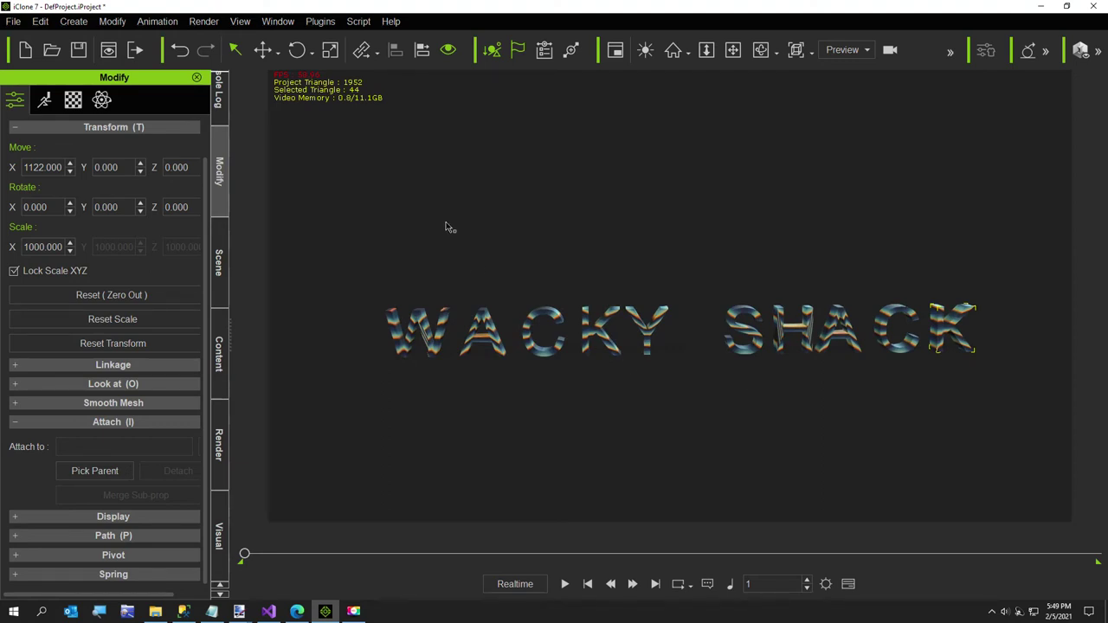
Step: Create a new project, answering No to saving the WACKY SHACK scene
{"action": "left_click", "coordinate": [13, 20]}
{"action": "left_click", "coordinate": [34, 41]}
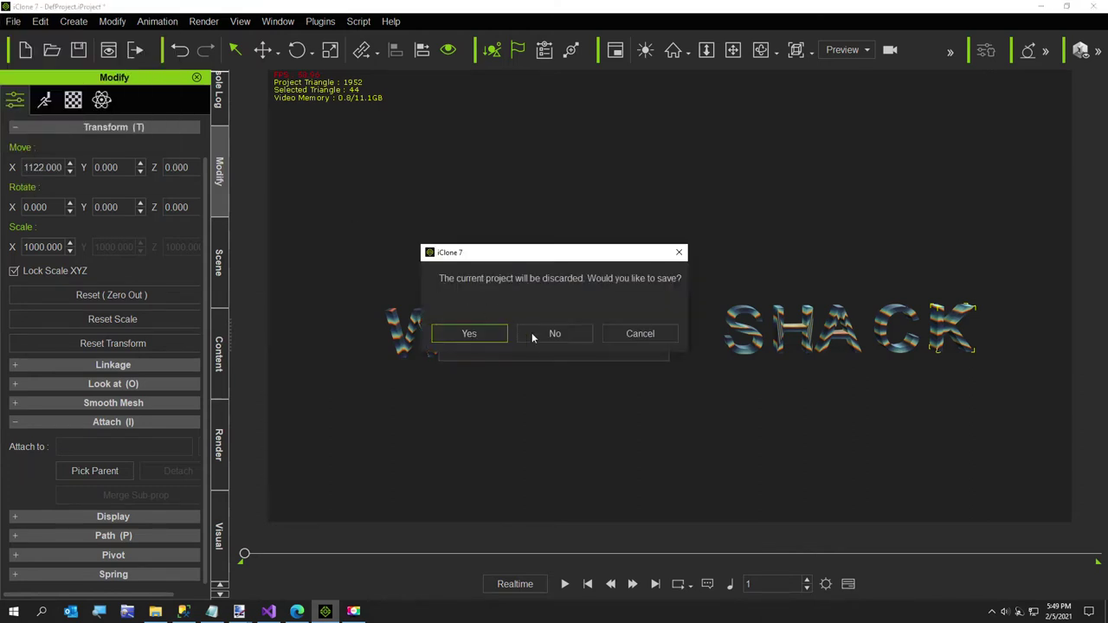
{"action": "left_click", "coordinate": [552, 334]}
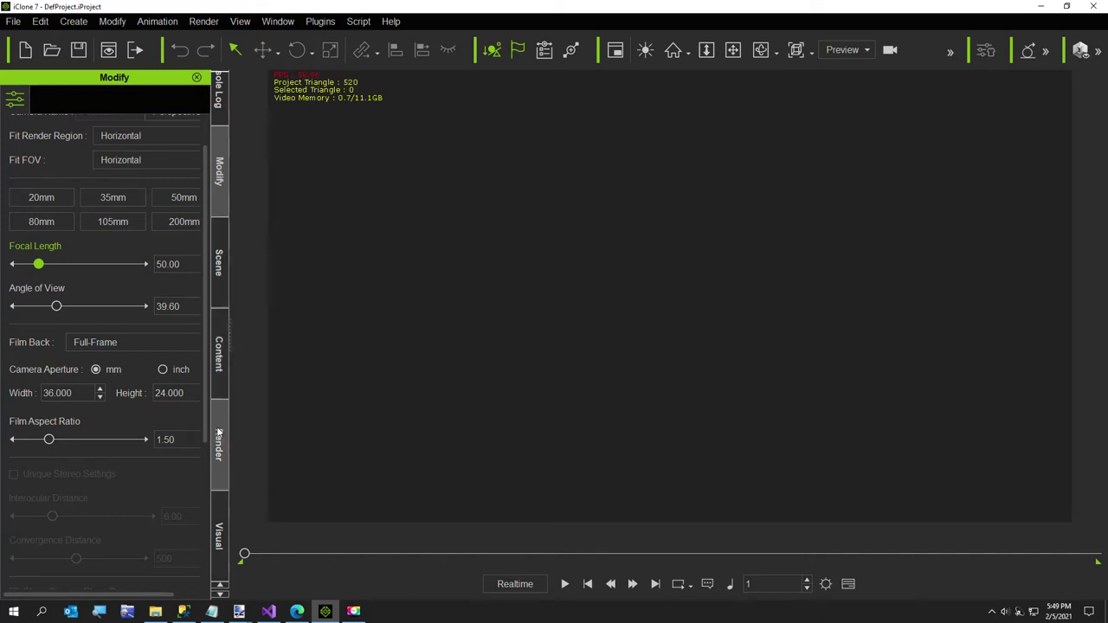
Step: Disable IBL, set ambient strength to 1 with Global Illumination off, and float the Visual panel
{"action": "left_click", "coordinate": [219, 536]}
{"action": "left_click", "coordinate": [15, 100]}
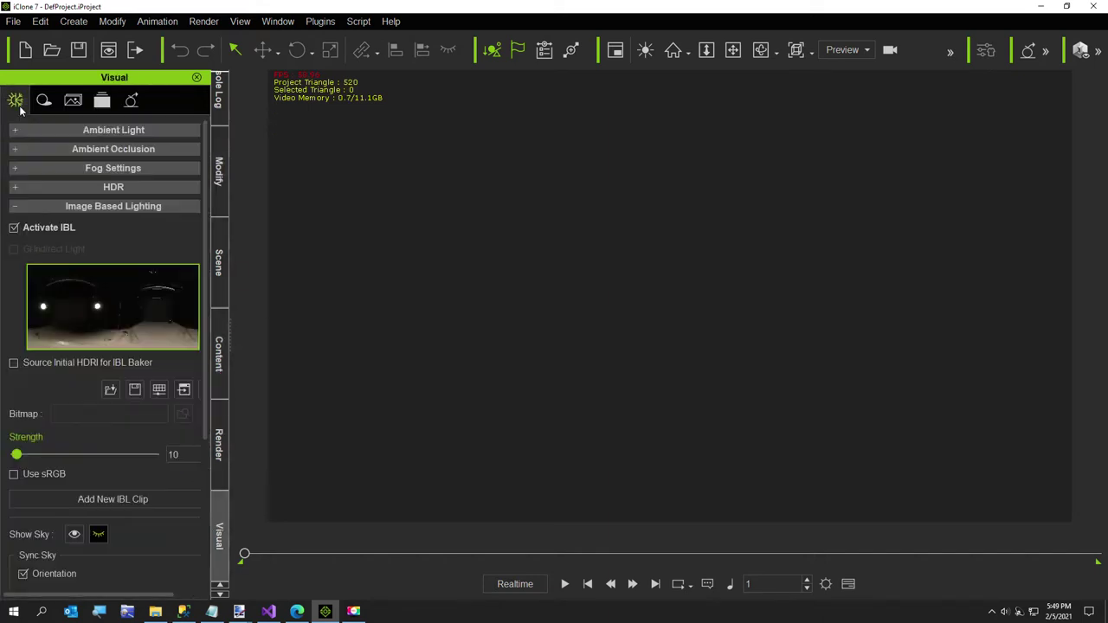
{"action": "left_click", "coordinate": [13, 228]}
{"action": "left_click", "coordinate": [131, 101]}
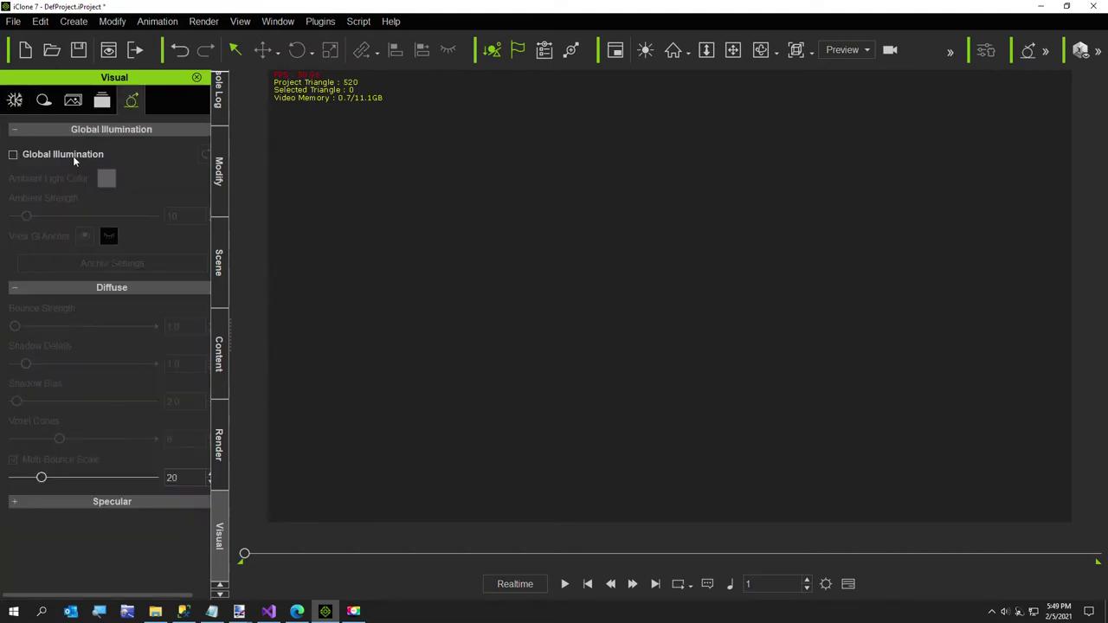
{"action": "left_click", "coordinate": [13, 155]}
{"action": "left_click_drag", "start_coordinate": [26, 218], "coordinate": [14, 217]}
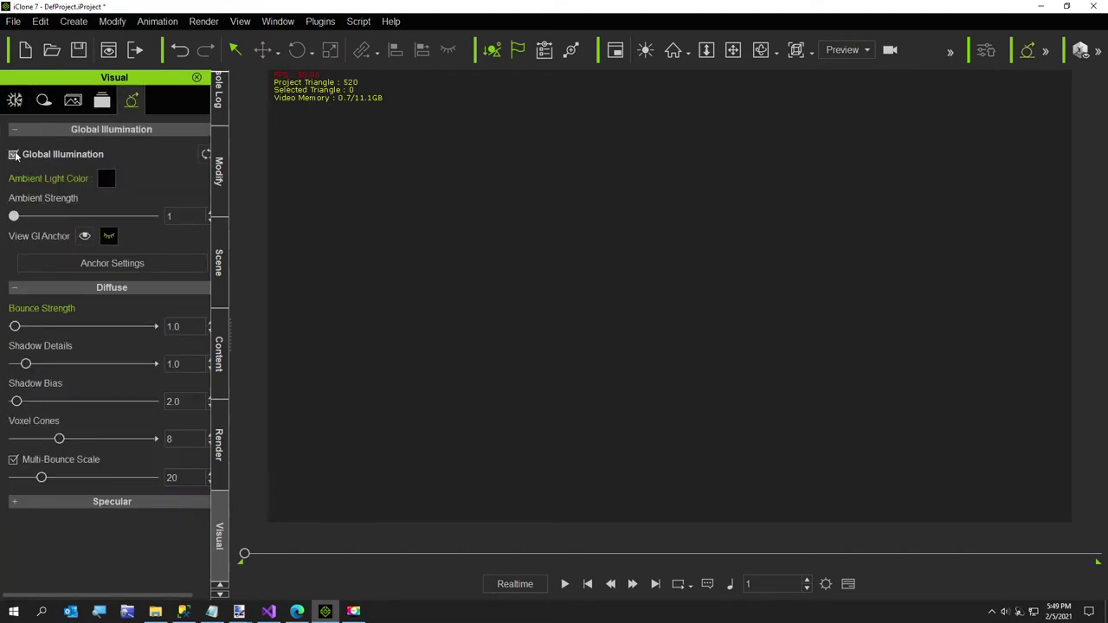
{"action": "left_click", "coordinate": [13, 155]}
{"action": "left_click_drag", "start_coordinate": [207, 79], "coordinate": [251, 87]}
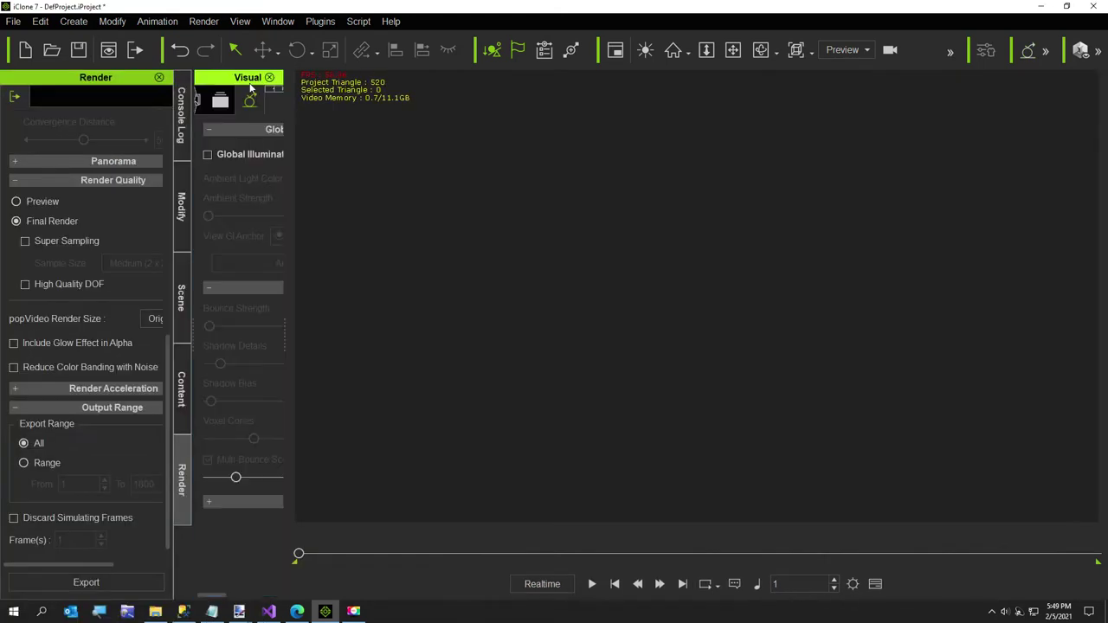
Step: Close the Visual panel and delete the Key, Side, Back and Floor Shadow lights
{"action": "left_click", "coordinate": [269, 78]}
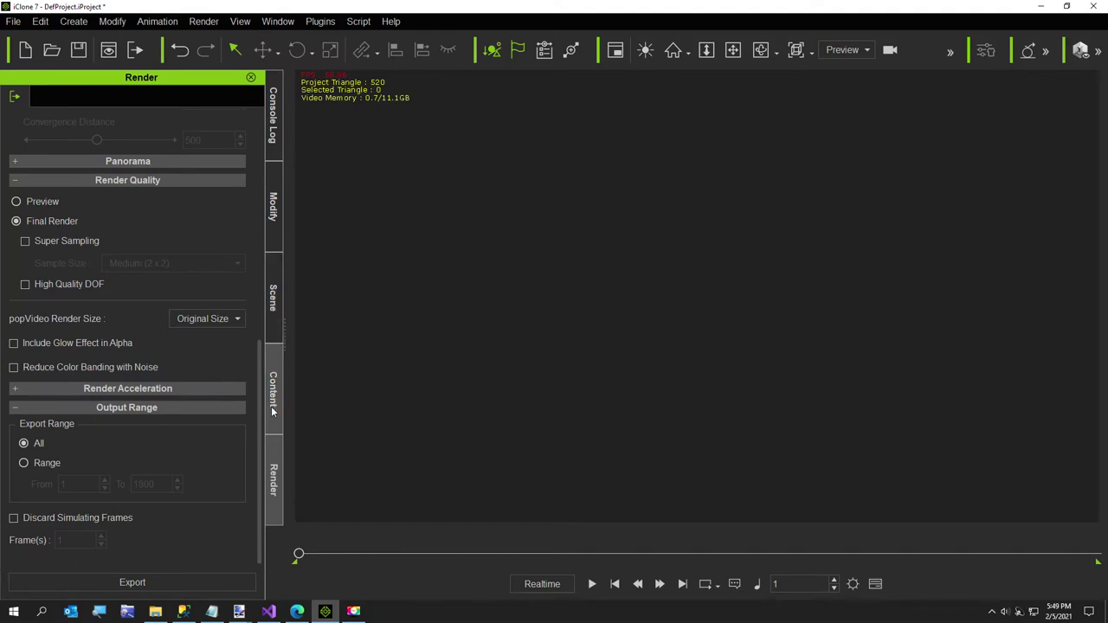
{"action": "left_click", "coordinate": [272, 307]}
{"action": "left_click", "coordinate": [53, 164]}
{"action": "left_click", "coordinate": [13, 161]}
{"action": "left_click", "coordinate": [48, 173]}
{"action": "left_click", "coordinate": [52, 213], "text": "shift"}
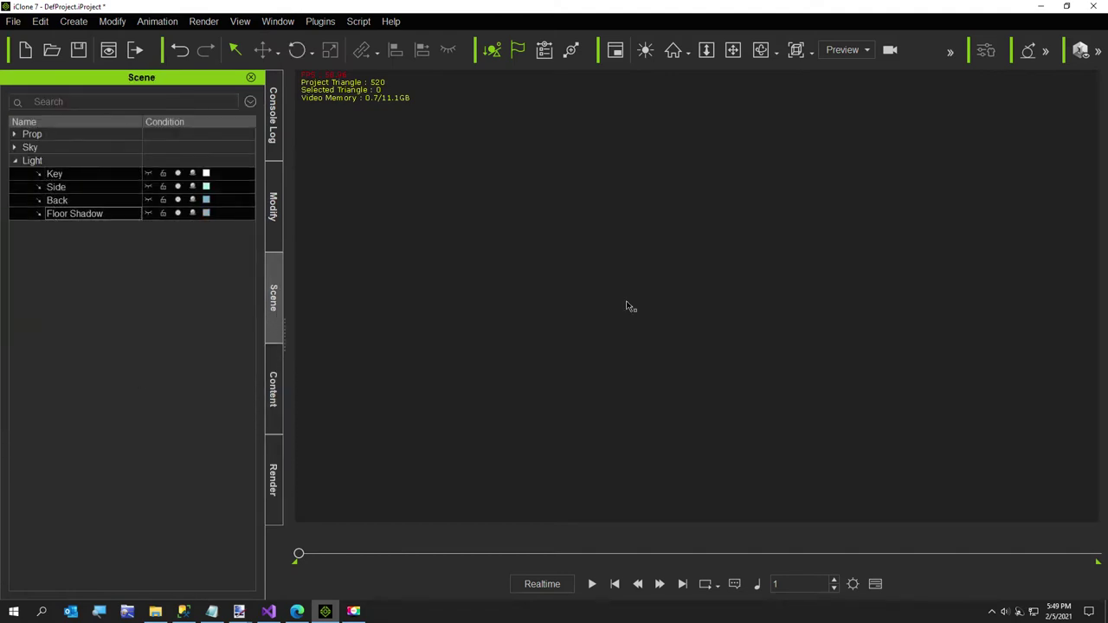
{"action": "key", "text": "Delete"}
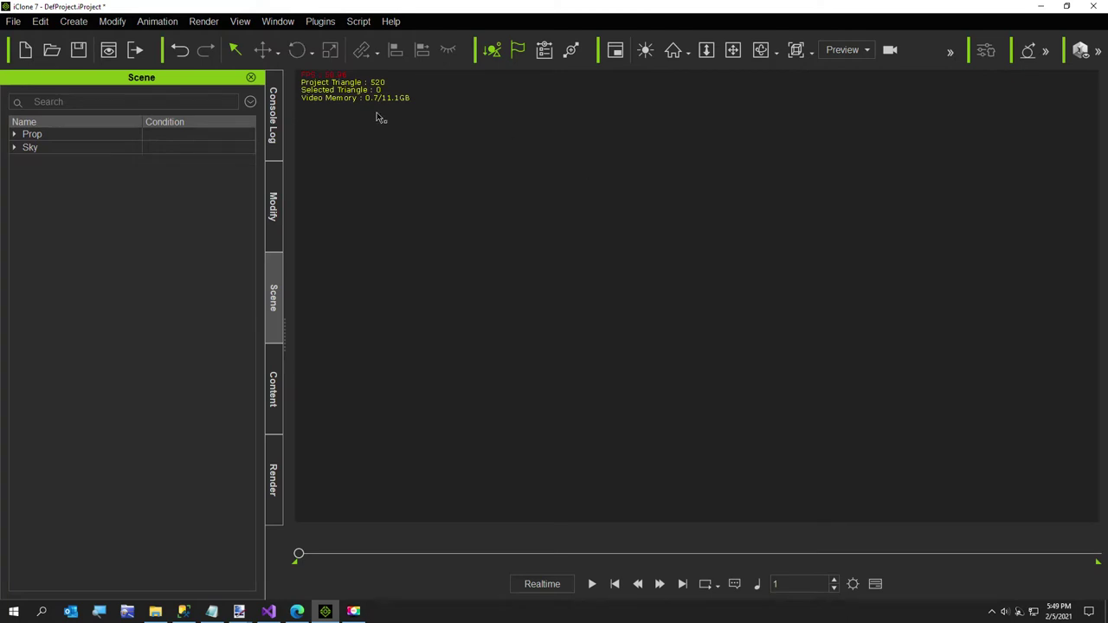
Step: Add a Room surface and orbit around it with helper lighting on
{"action": "left_click", "coordinate": [74, 20]}
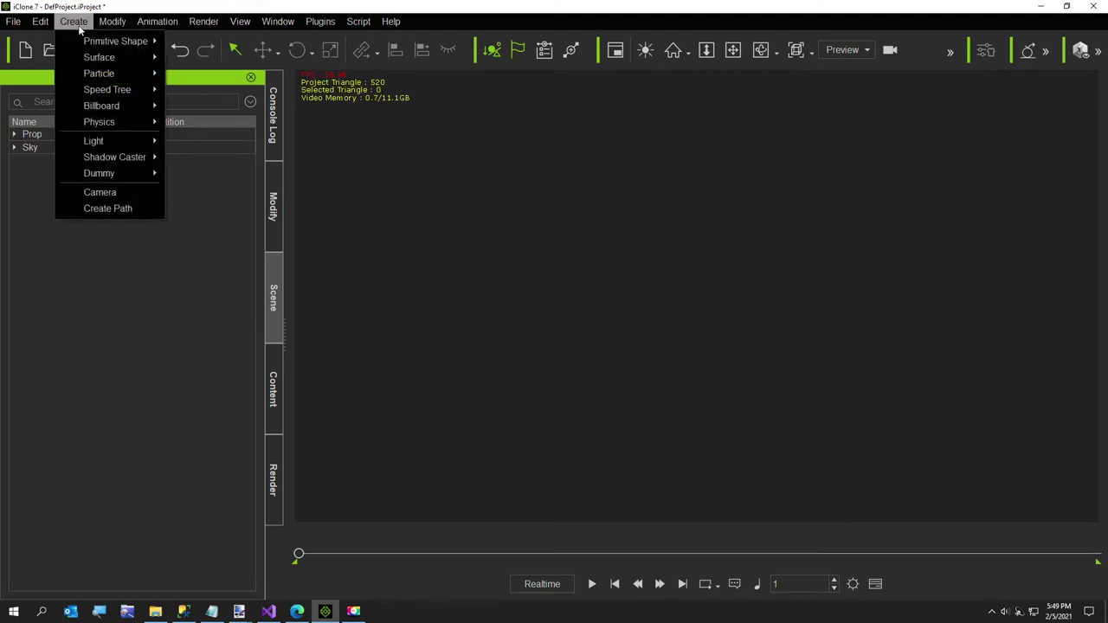
{"action": "mouse_move", "coordinate": [88, 57]}
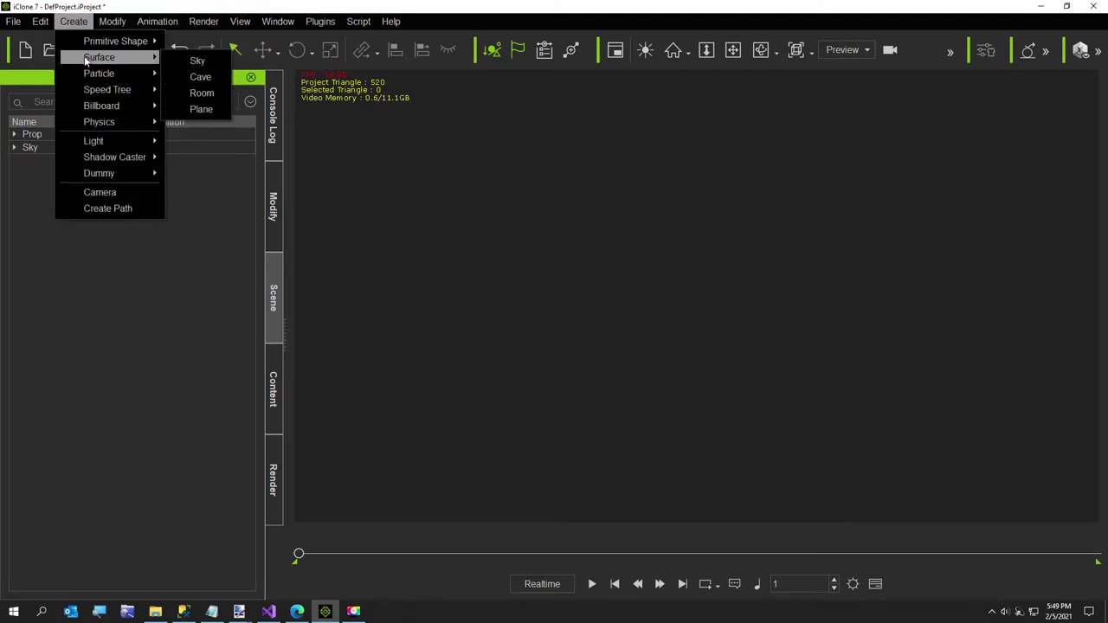
{"action": "left_click", "coordinate": [194, 92]}
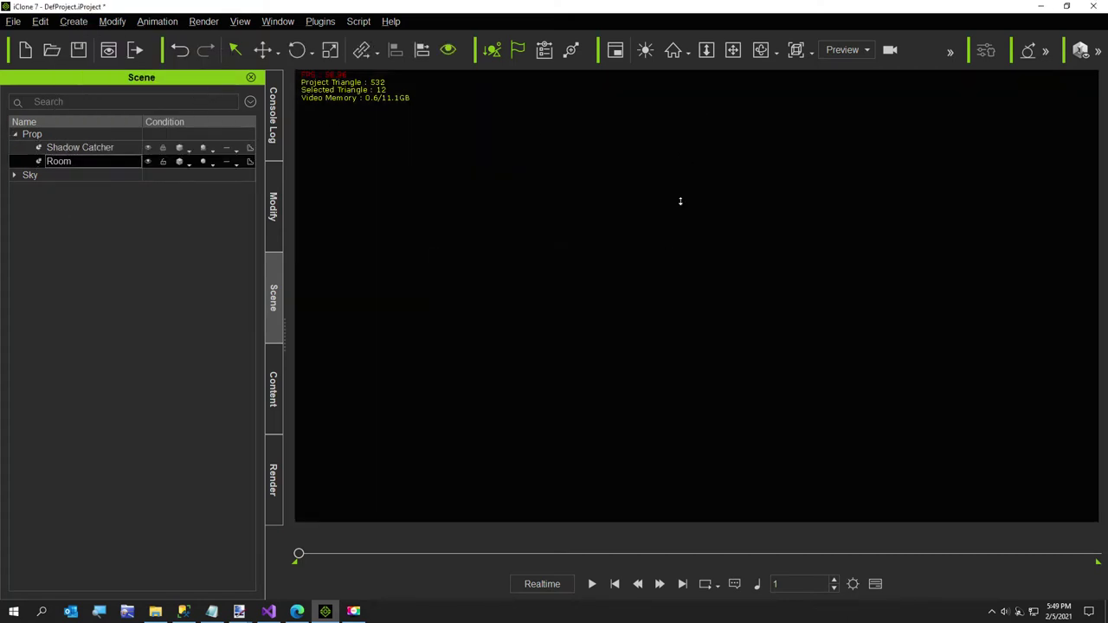
{"action": "scroll", "coordinate": [681, 201], "scroll_direction": "down", "scroll_amount": 5}
{"action": "right_click_drag", "start_coordinate": [677, 232], "coordinate": [690, 259]}
{"action": "left_click", "coordinate": [645, 50]}
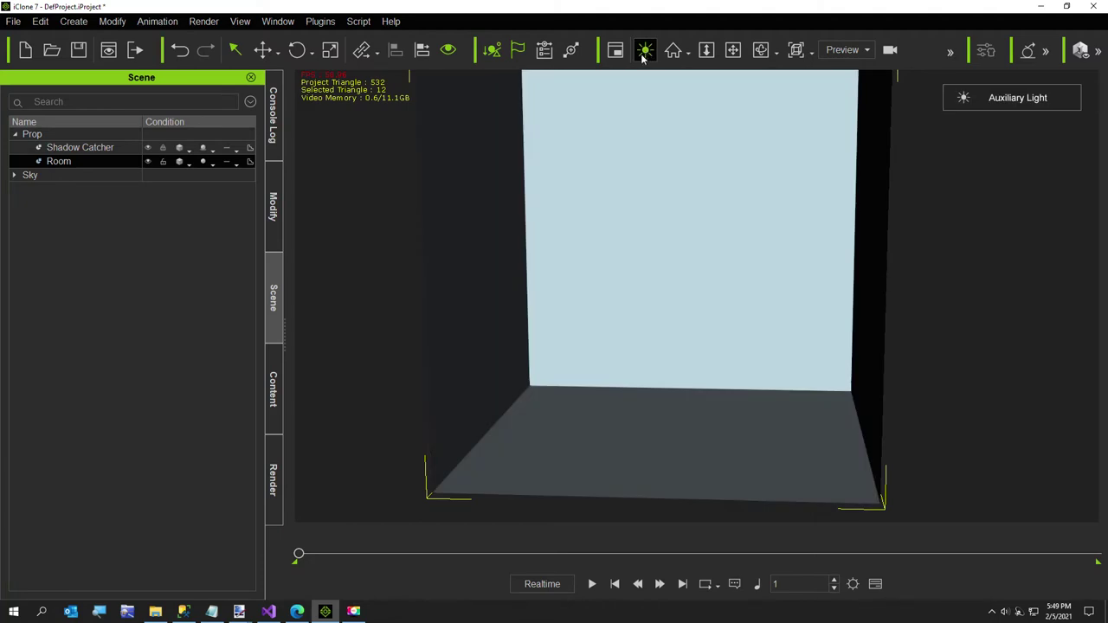
{"action": "right_click_drag", "start_coordinate": [828, 364], "coordinate": [795, 357]}
Step: Reset the room's scale to 100, then set Scale X to 400
{"action": "key", "text": "w"}
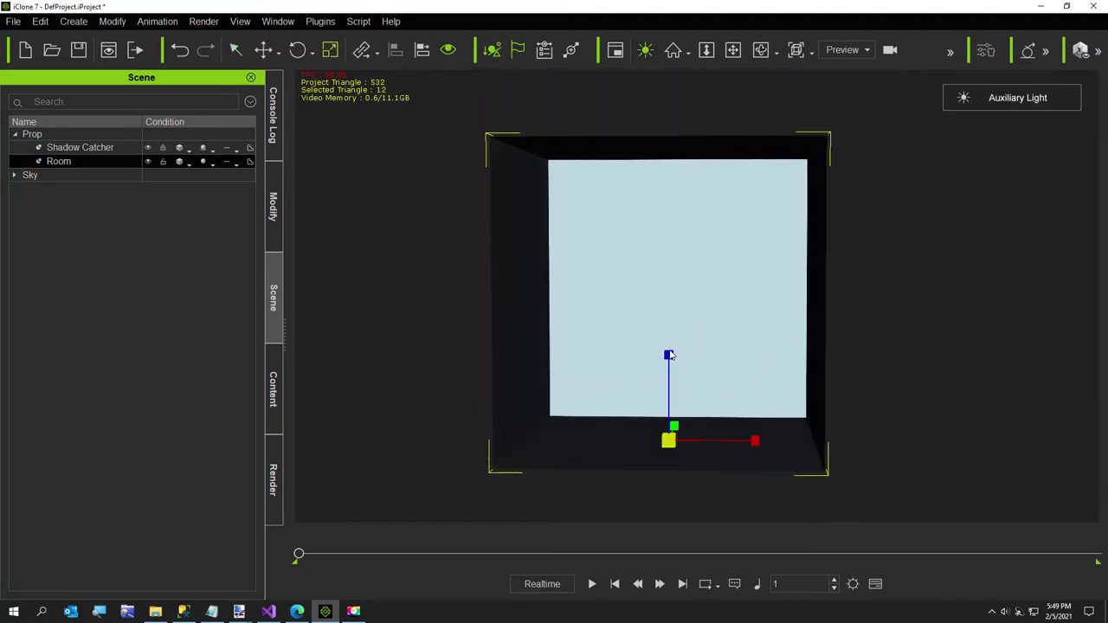
{"action": "left_click_drag", "start_coordinate": [669, 355], "coordinate": [662, 420]}
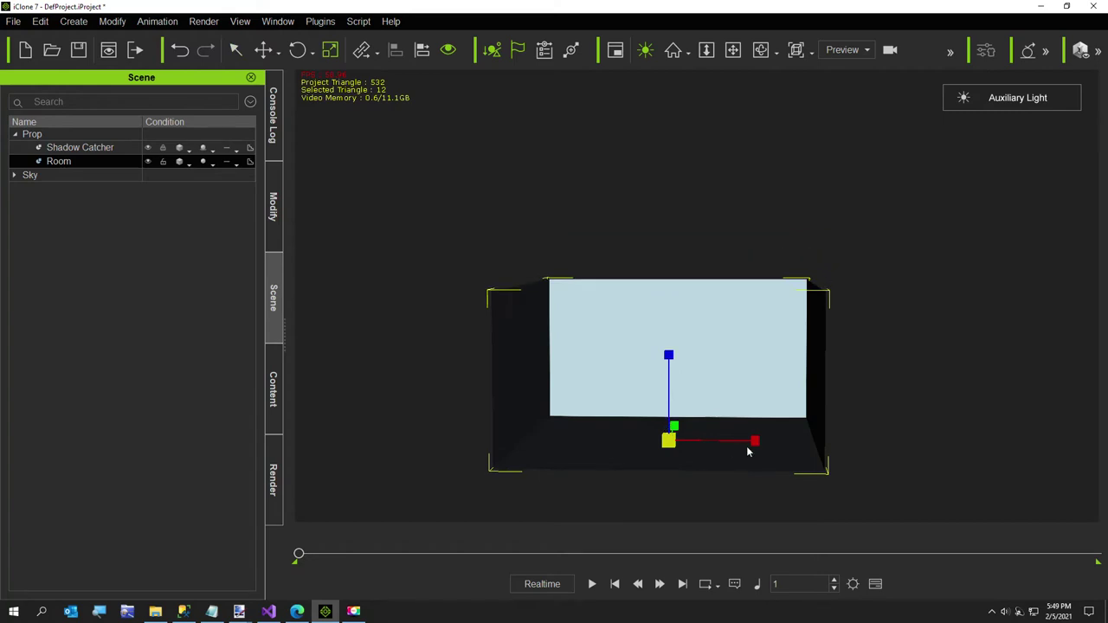
{"action": "left_click_drag", "start_coordinate": [748, 450], "coordinate": [788, 452]}
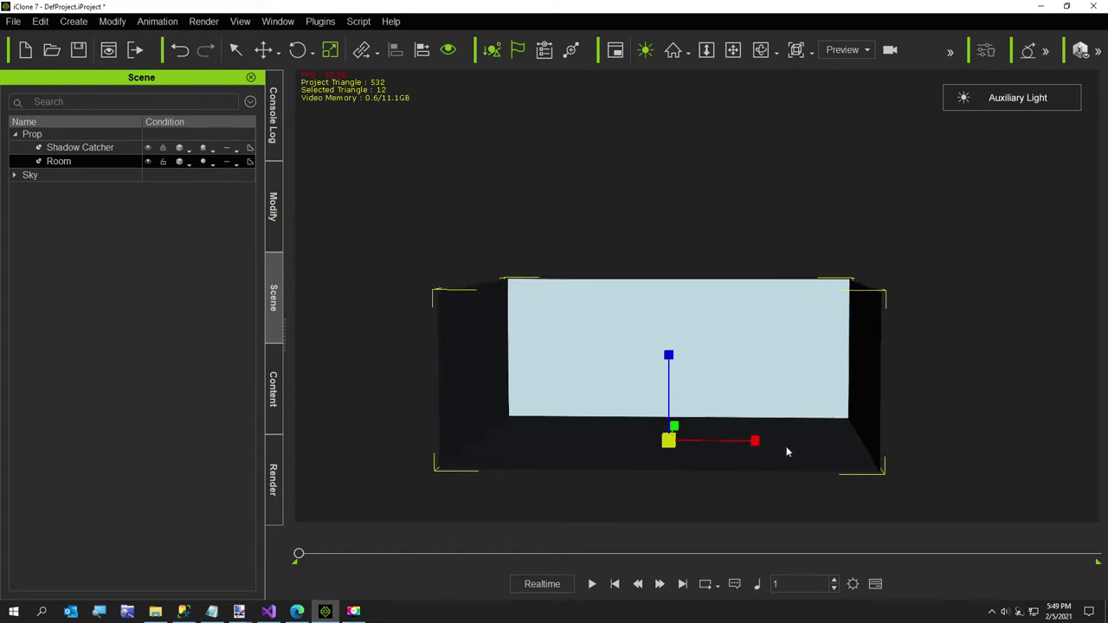
{"action": "left_click", "coordinate": [273, 212]}
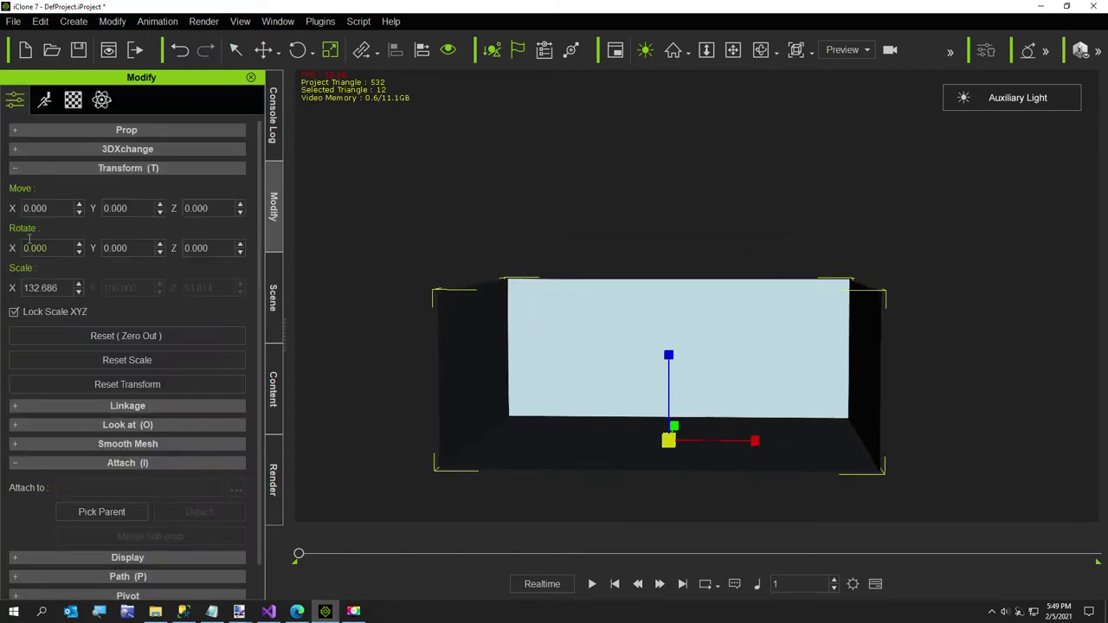
{"action": "left_click", "coordinate": [120, 364]}
{"action": "left_click", "coordinate": [517, 334]}
{"action": "left_click_drag", "start_coordinate": [61, 287], "coordinate": [24, 252]}
{"action": "type", "text": "400"}
{"action": "key", "text": "Return"}
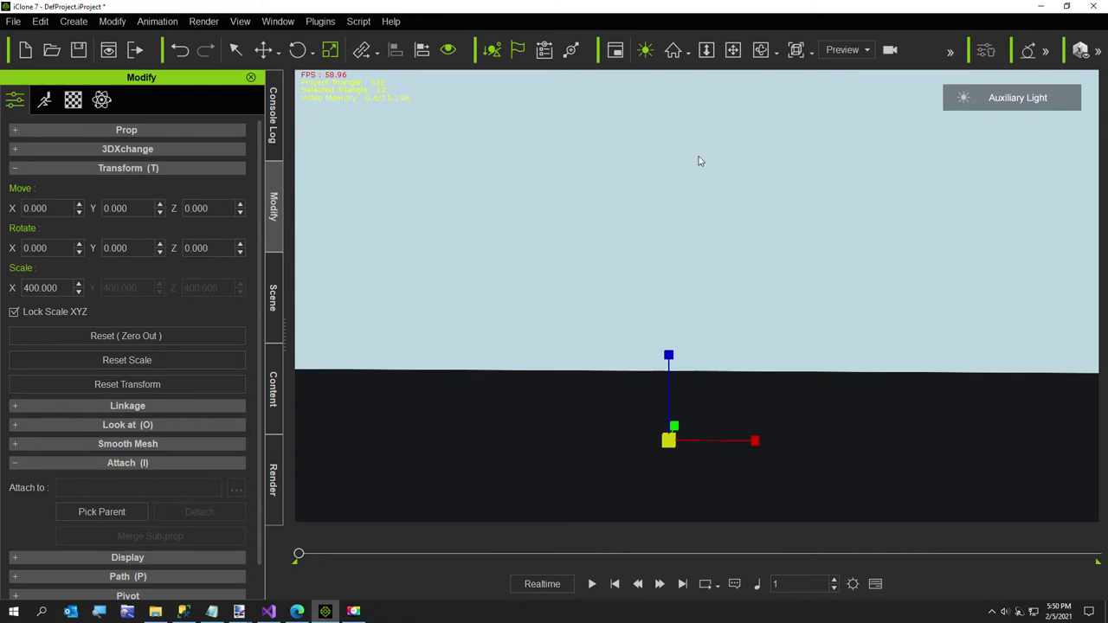
Step: Turn off the auxiliary light so the room is dark
{"action": "middle_click_drag", "start_coordinate": [760, 164], "coordinate": [772, 185]}
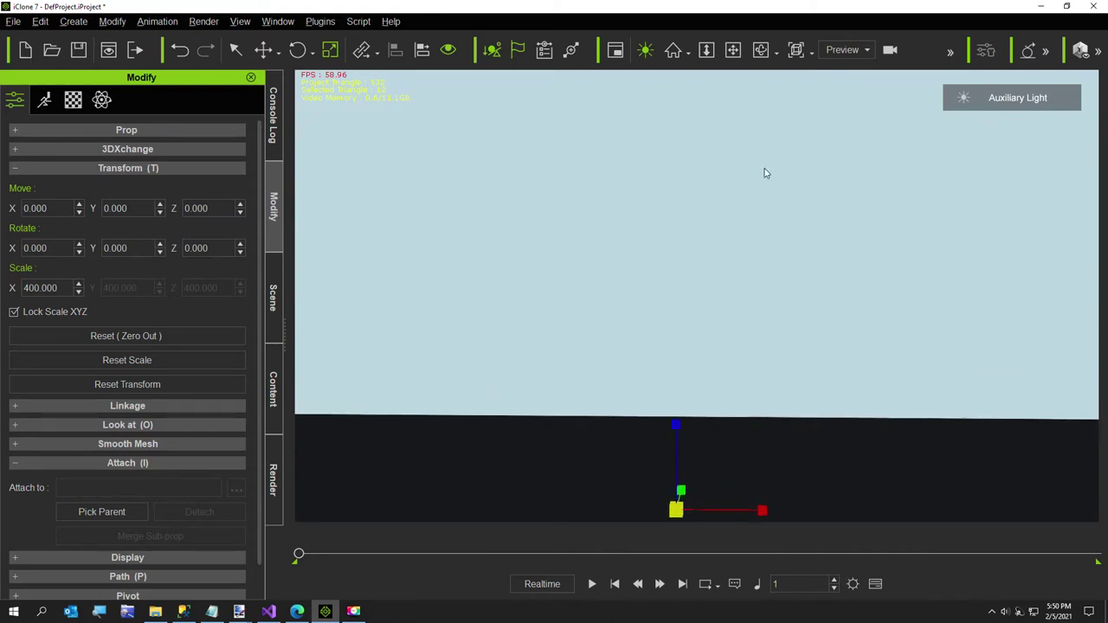
{"action": "left_click", "coordinate": [644, 50]}
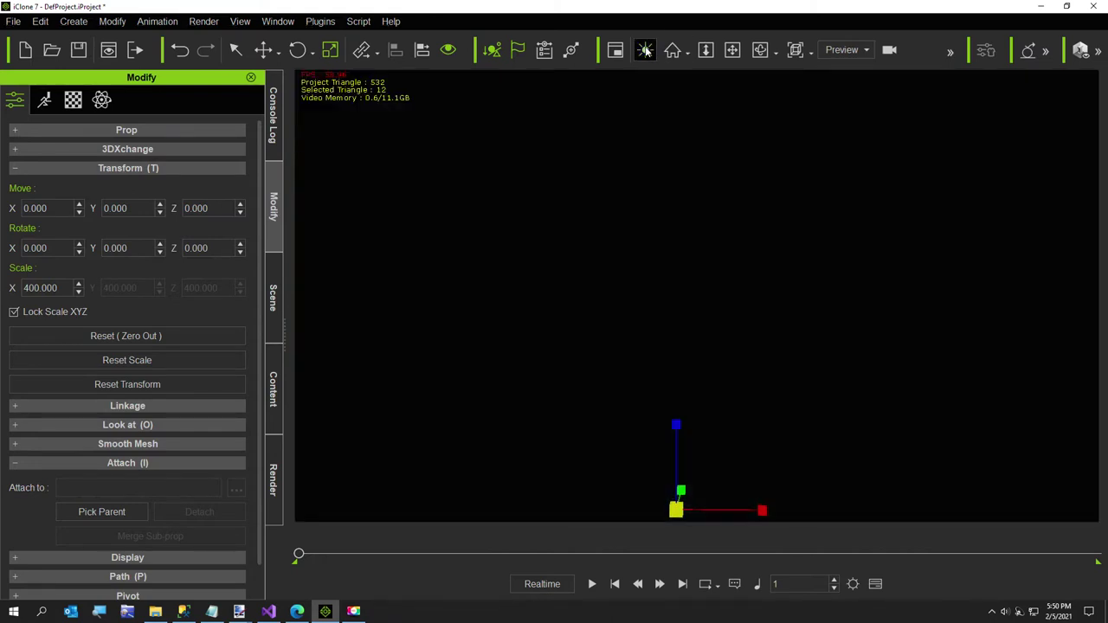
{"action": "left_click", "coordinate": [358, 20]}
Step: Load the 3DSpeller.py script and enter the text 'Joe,s Bar And Grill'
{"action": "left_click", "coordinate": [350, 41]}
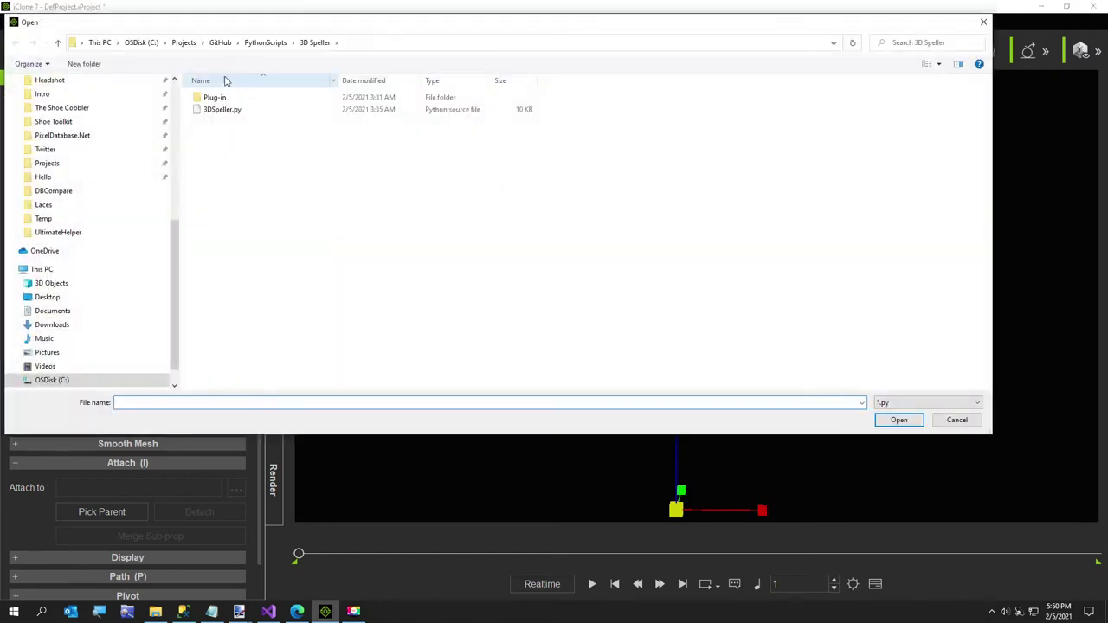
{"action": "double_click", "coordinate": [208, 111]}
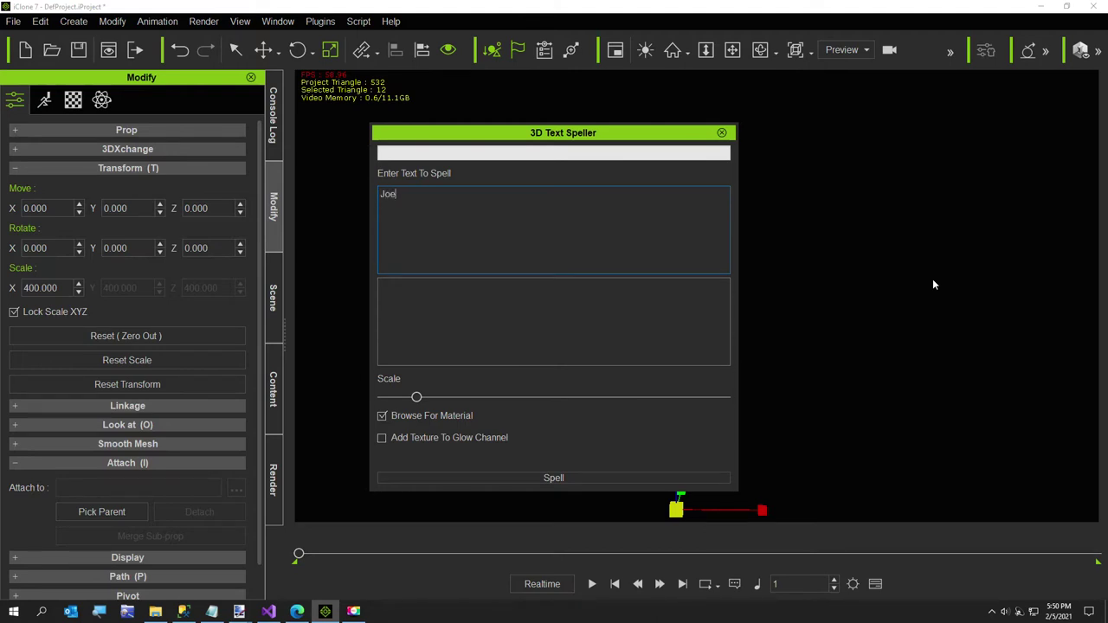
{"action": "type", "text": "."}
Step: Enable Add Texture To Glow Channel, raise the letter Scale, and lower Glow Strength slightly
{"action": "left_click", "coordinate": [382, 440]}
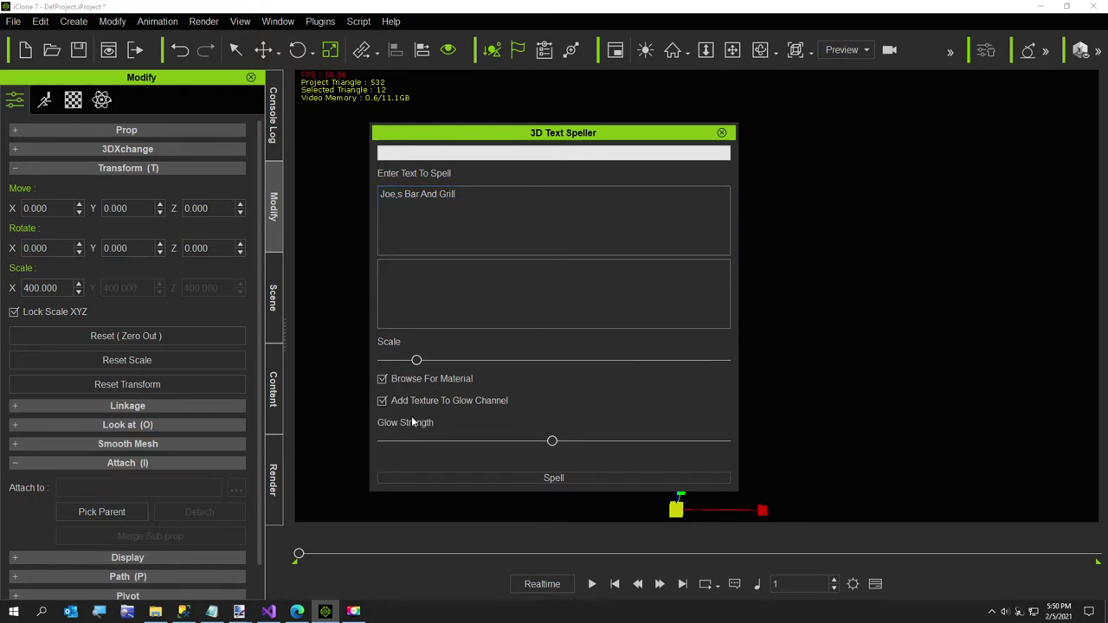
{"action": "left_click_drag", "start_coordinate": [417, 359], "coordinate": [643, 364]}
{"action": "mouse_move", "coordinate": [552, 442]}
{"action": "left_mouse_down"}
{"action": "mouse_move", "coordinate": [571, 442]}
{"action": "mouse_move", "coordinate": [427, 442]}
{"action": "left_mouse_up"}
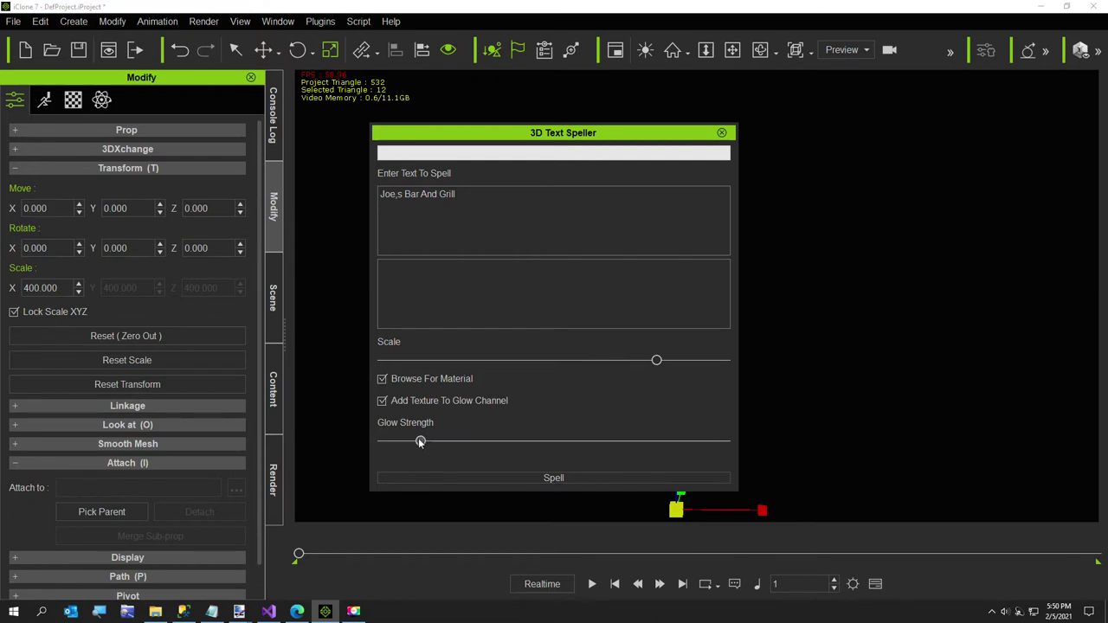
{"action": "left_click_drag", "start_coordinate": [420, 442], "coordinate": [438, 442]}
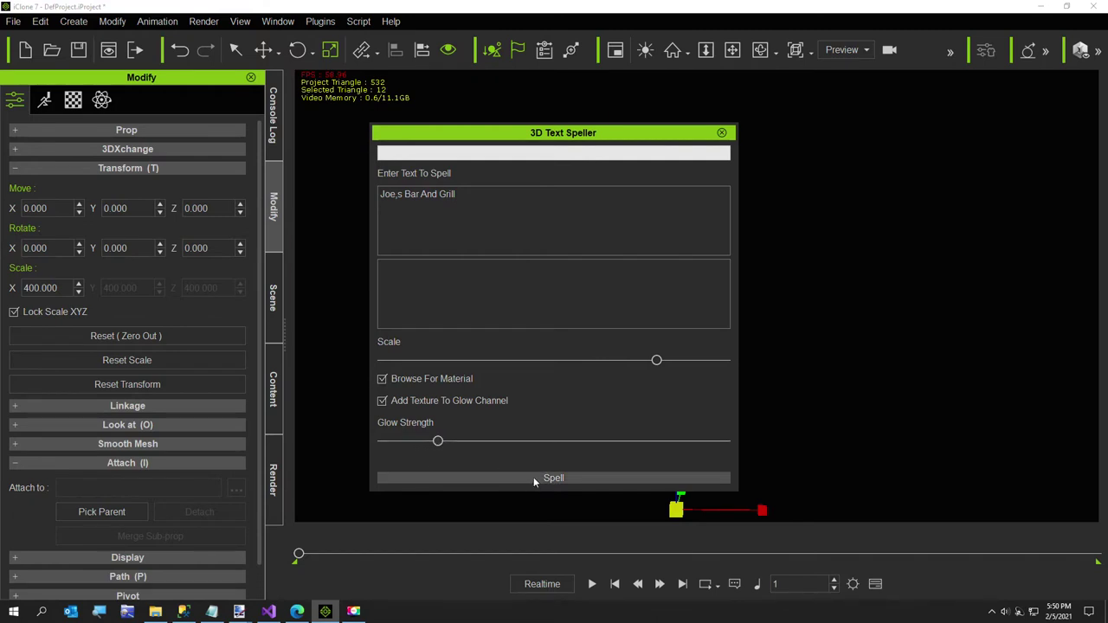
{"action": "left_click_drag", "start_coordinate": [561, 134], "coordinate": [224, 77]}
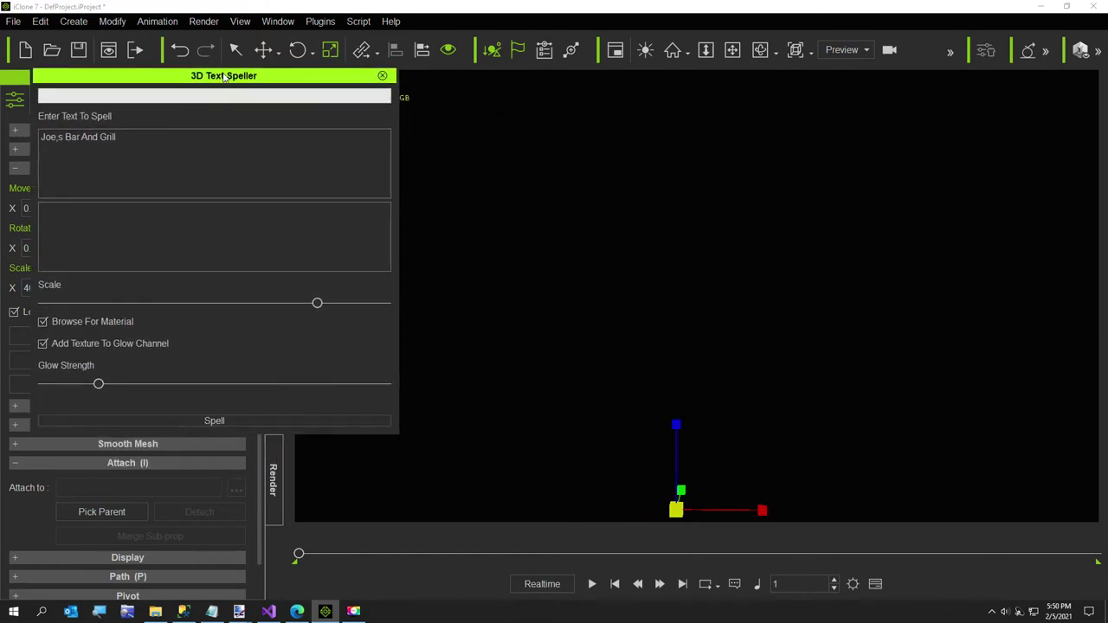
Step: Start spelling the text, bringing up the material image picker
{"action": "left_click", "coordinate": [192, 419]}
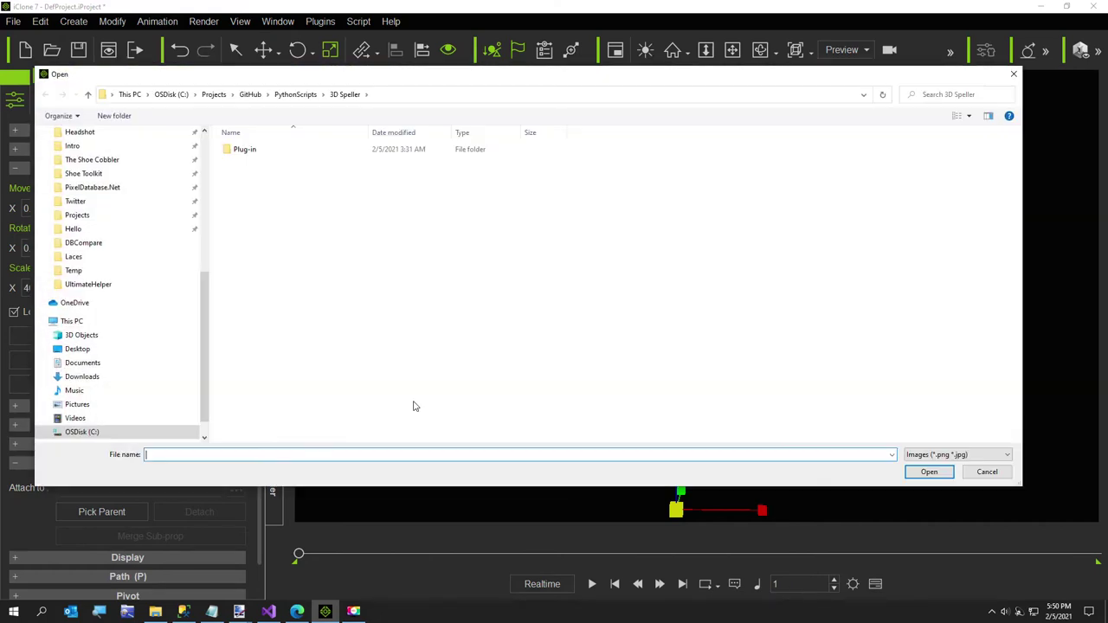
{"action": "left_click_drag", "start_coordinate": [204, 316], "coordinate": [196, 196]}
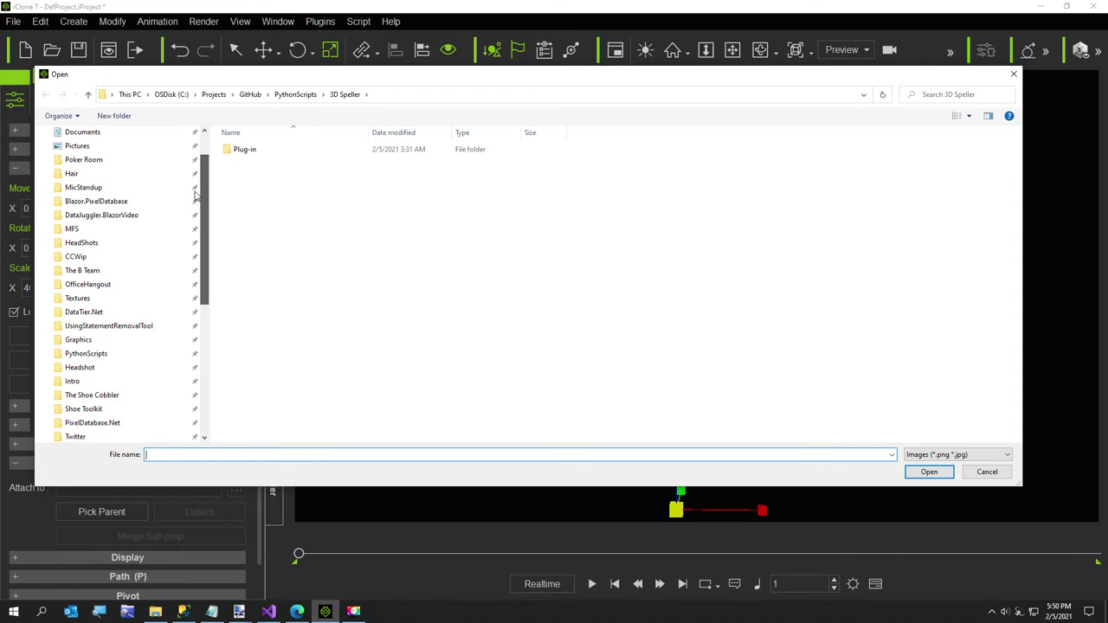
{"action": "scroll", "coordinate": [80, 248], "scroll_direction": "up", "scroll_amount": 1}
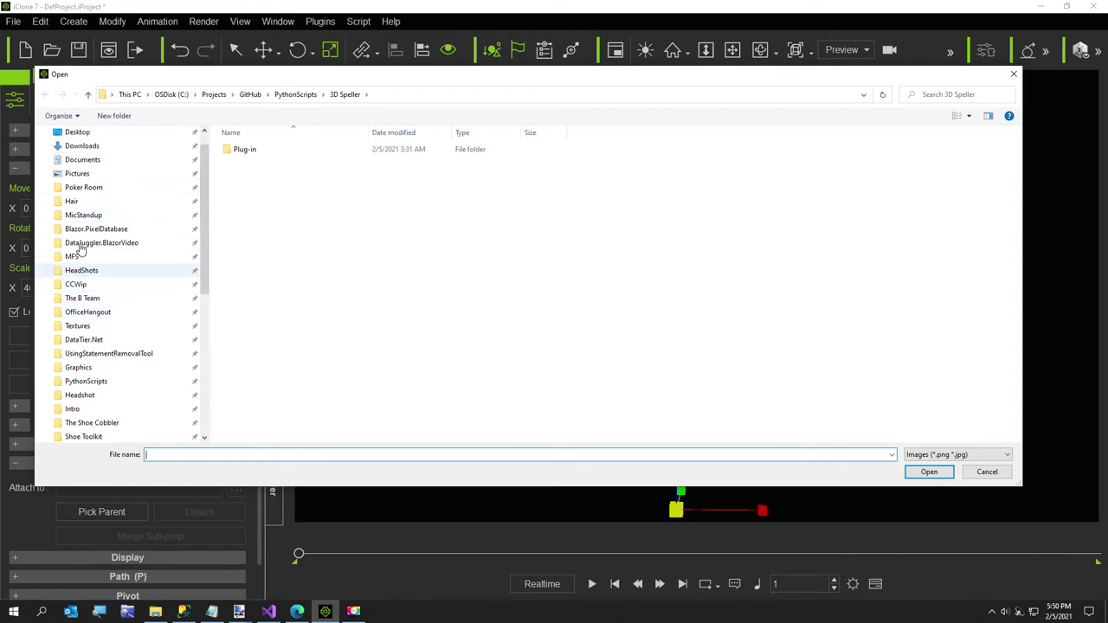
{"action": "scroll", "coordinate": [80, 249], "scroll_direction": "down", "scroll_amount": 1}
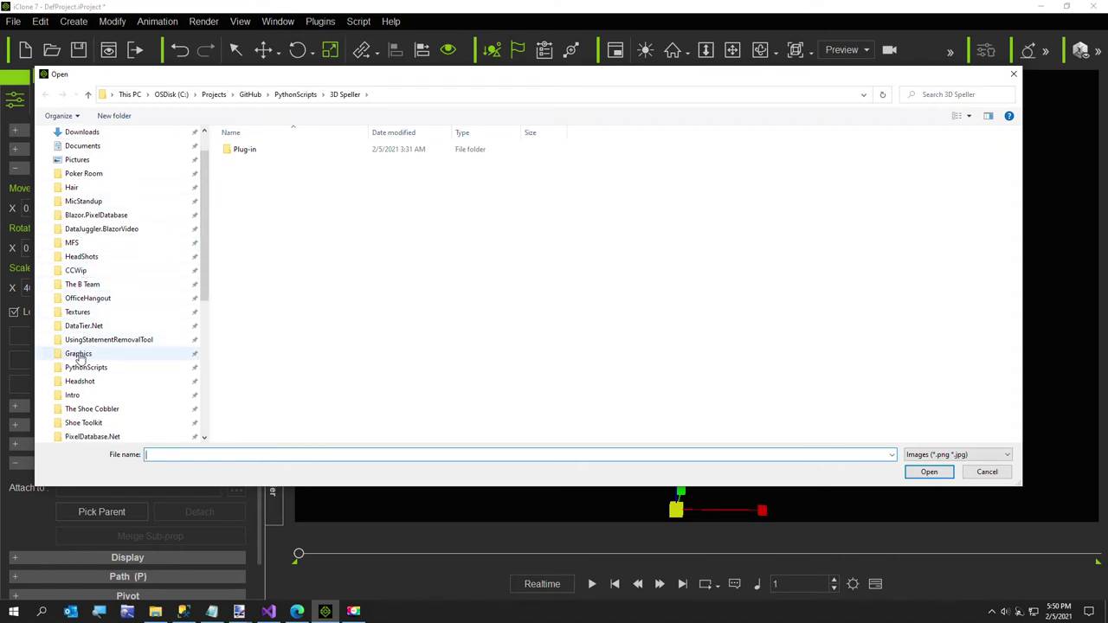
Step: Pick High Tech Wallpaper 1920.png from the Graphics folder as the letter material
{"action": "left_click", "coordinate": [78, 355]}
{"action": "left_click_drag", "start_coordinate": [1018, 140], "coordinate": [1018, 272]}
{"action": "scroll", "coordinate": [597, 309], "scroll_direction": "down", "scroll_amount": 8}
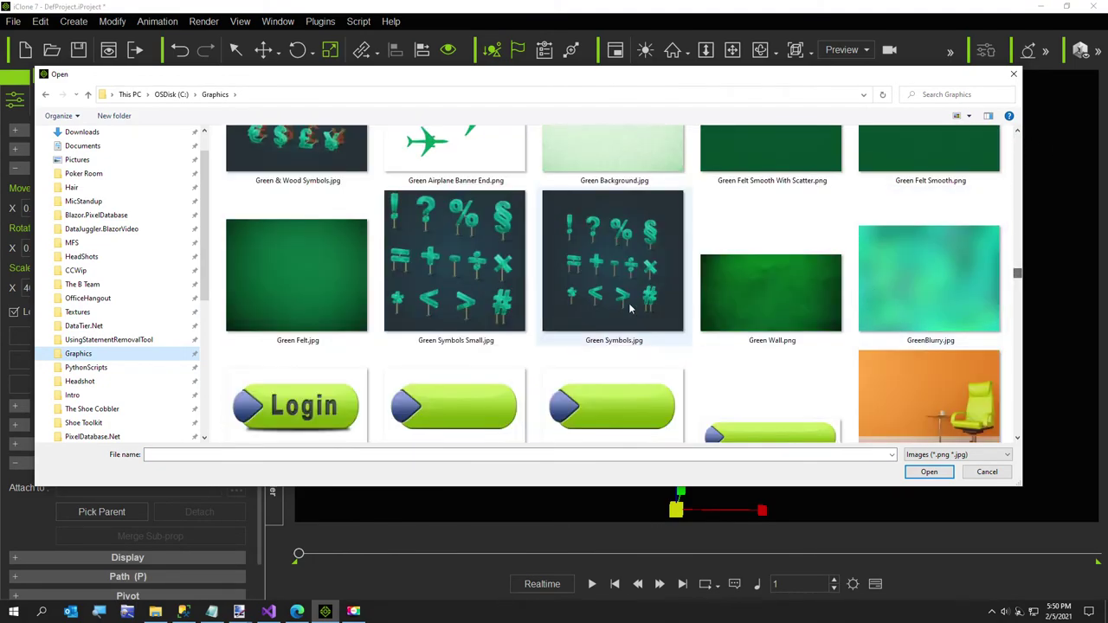
{"action": "scroll", "coordinate": [549, 305], "scroll_direction": "down", "scroll_amount": 1}
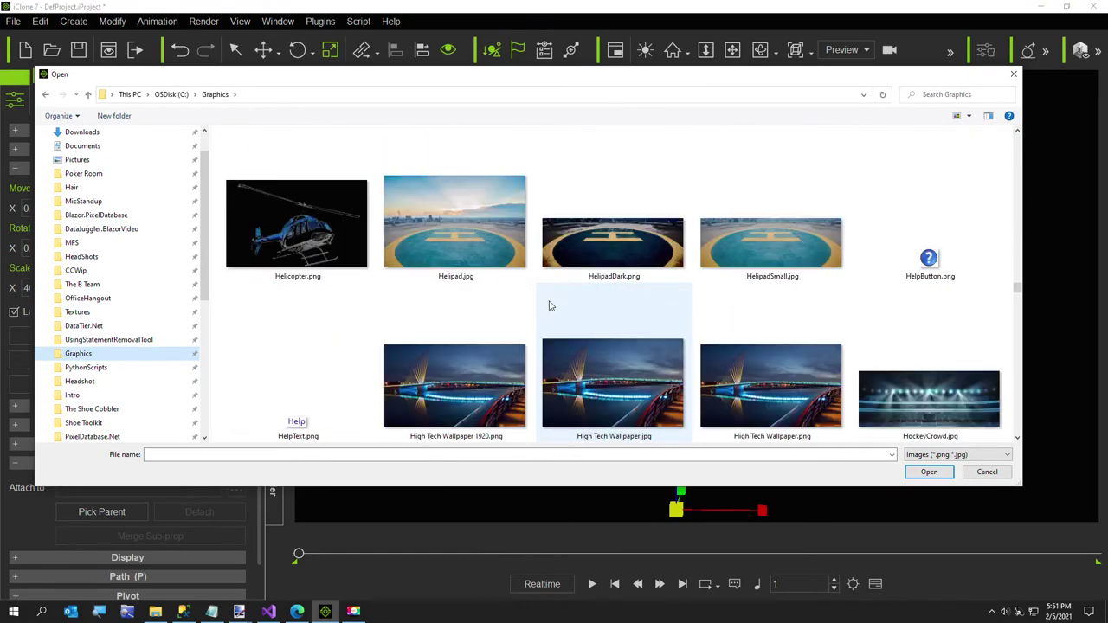
{"action": "scroll", "coordinate": [549, 305], "scroll_direction": "down", "scroll_amount": 1}
{"action": "scroll", "coordinate": [548, 308], "scroll_direction": "down", "scroll_amount": 1}
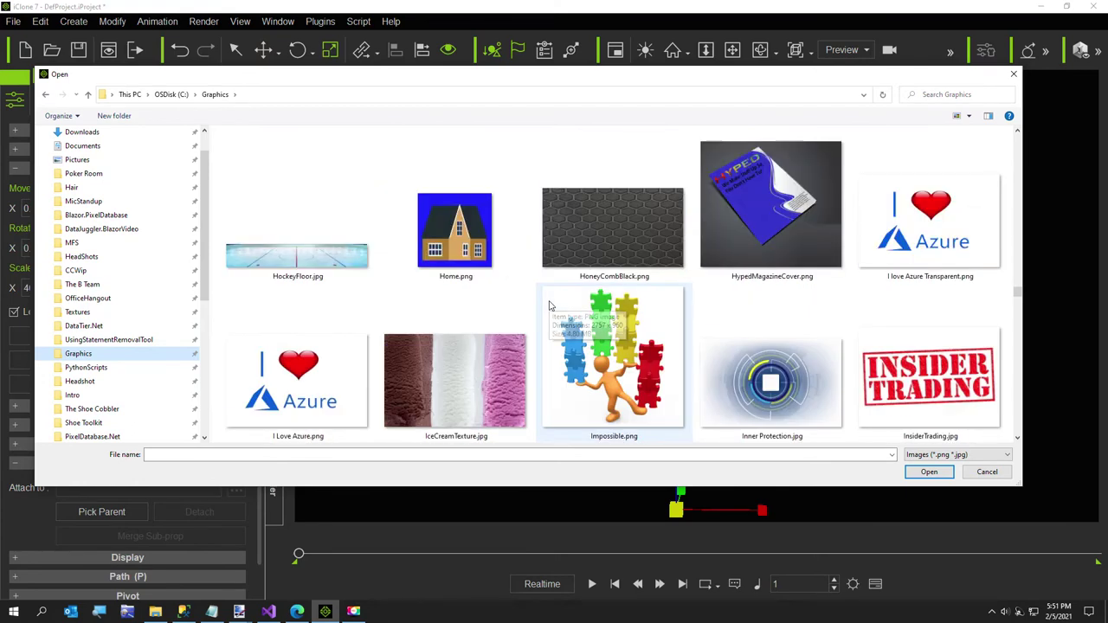
{"action": "scroll", "coordinate": [548, 307], "scroll_direction": "up", "scroll_amount": 2}
{"action": "scroll", "coordinate": [548, 308], "scroll_direction": "down", "scroll_amount": 2}
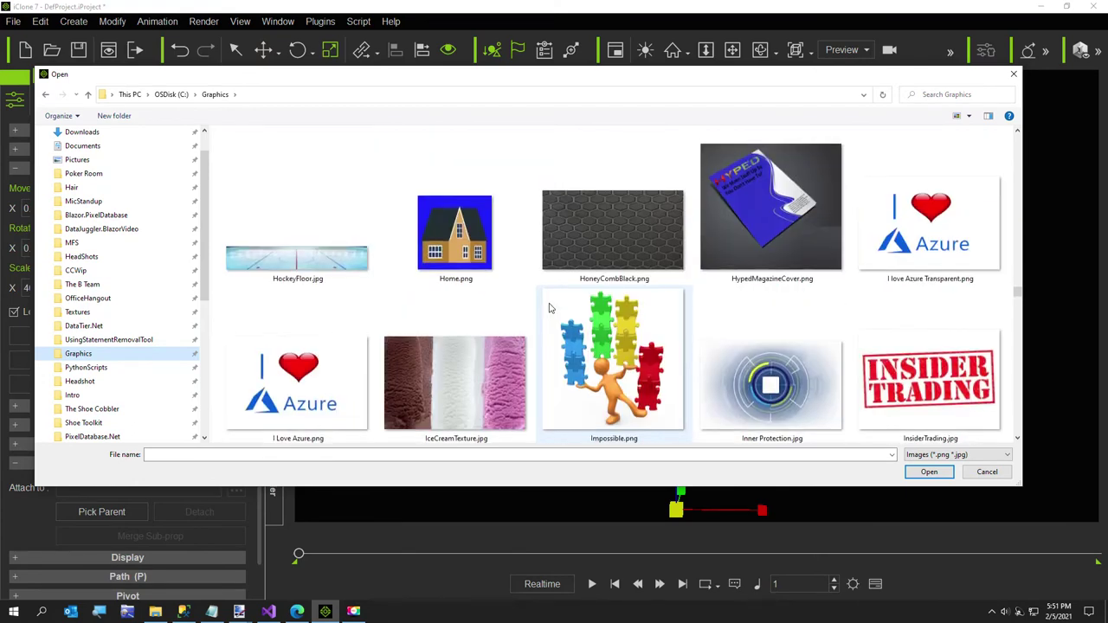
{"action": "scroll", "coordinate": [478, 289], "scroll_direction": "up", "scroll_amount": 1}
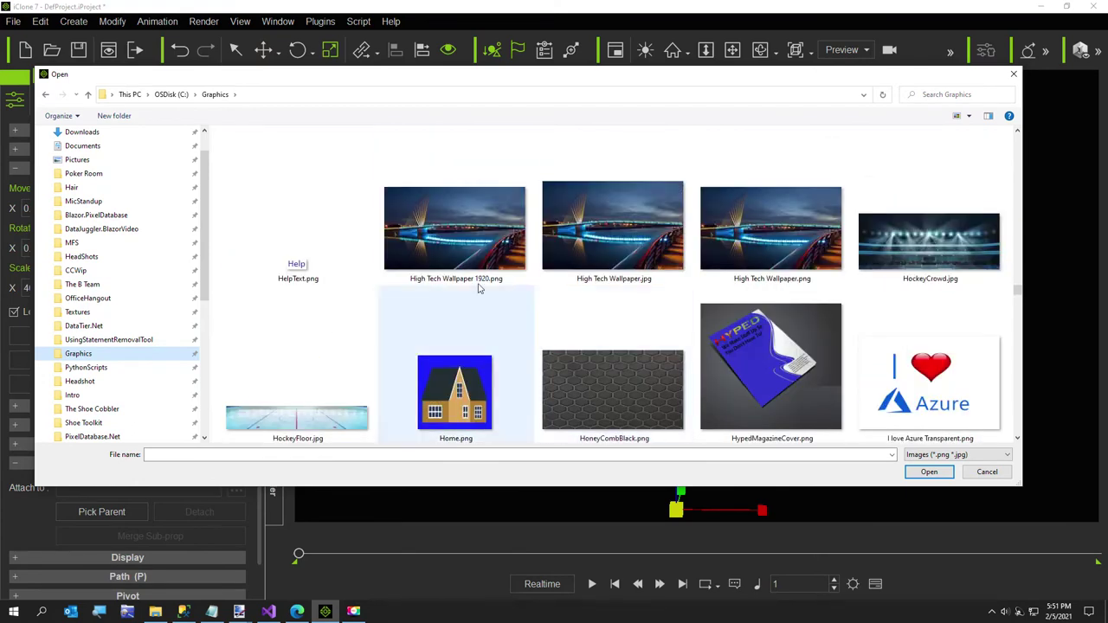
{"action": "double_click", "coordinate": [464, 242]}
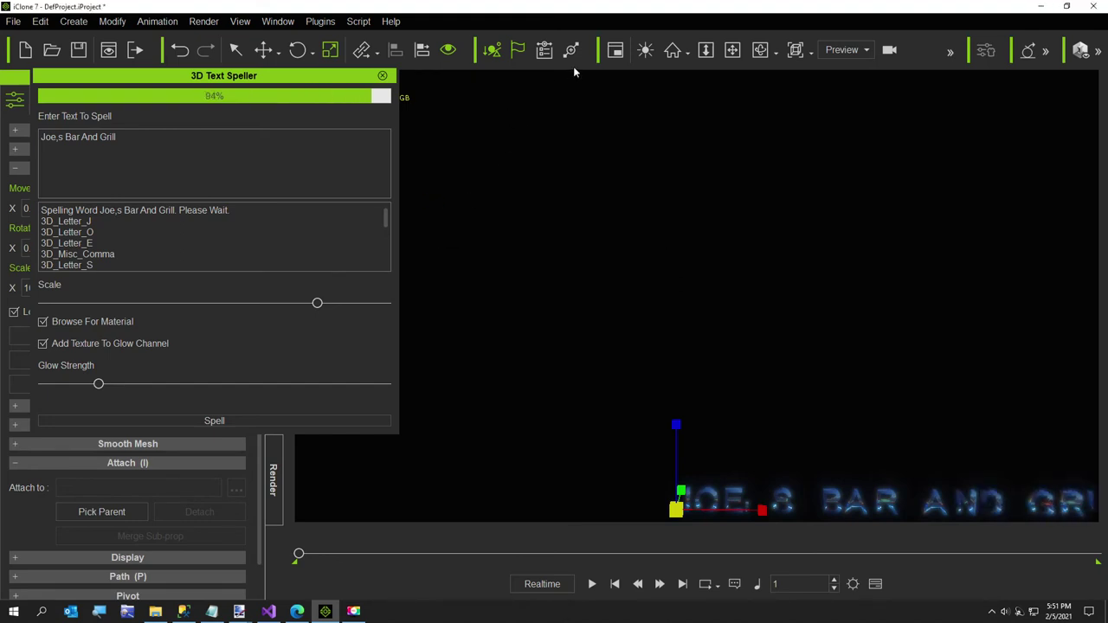
Step: Switch to Home view and raise the comma to apostrophe height
{"action": "left_click", "coordinate": [676, 54]}
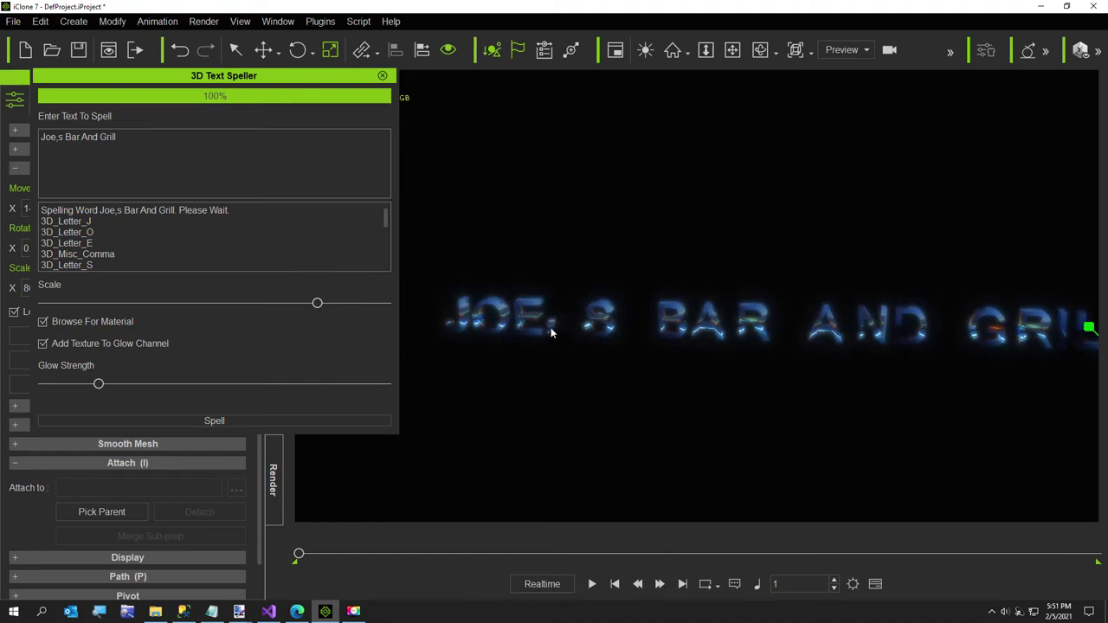
{"action": "left_click", "coordinate": [550, 331]}
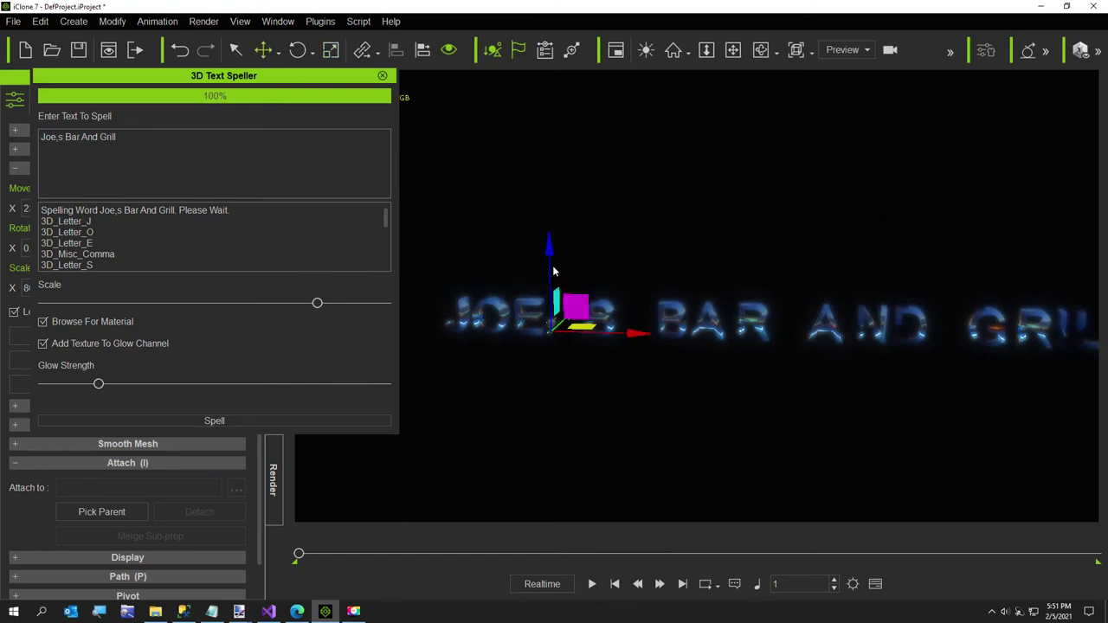
{"action": "left_click_drag", "start_coordinate": [549, 246], "coordinate": [547, 221]}
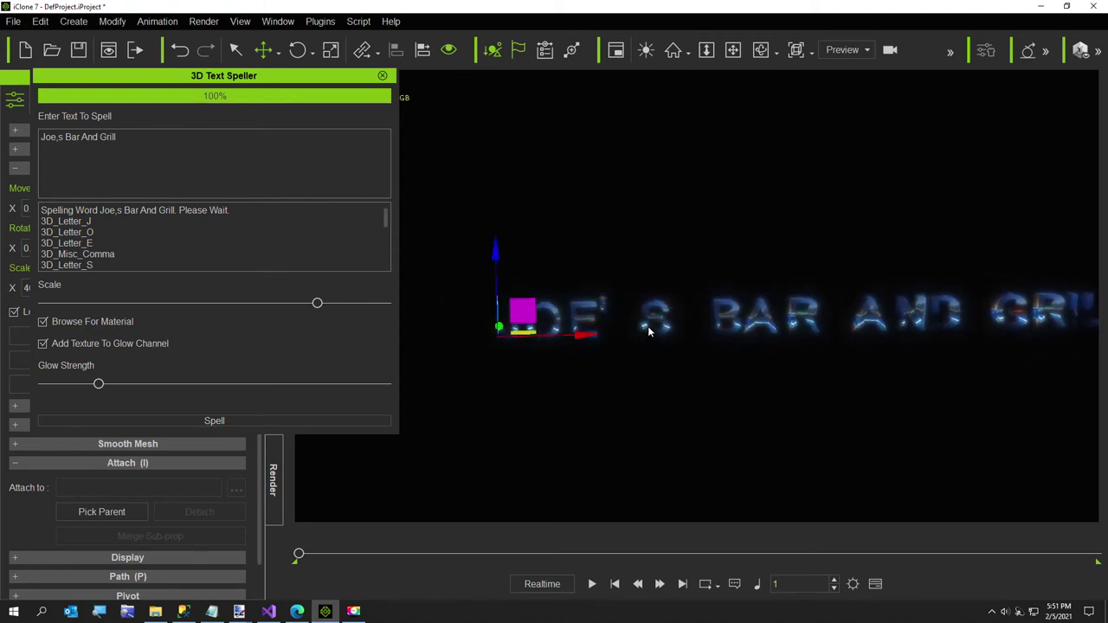
Step: Slide the S left toward JOE and close the 3D Text Speller
{"action": "left_click", "coordinate": [648, 327]}
{"action": "left_click_drag", "start_coordinate": [718, 333], "coordinate": [688, 335]}
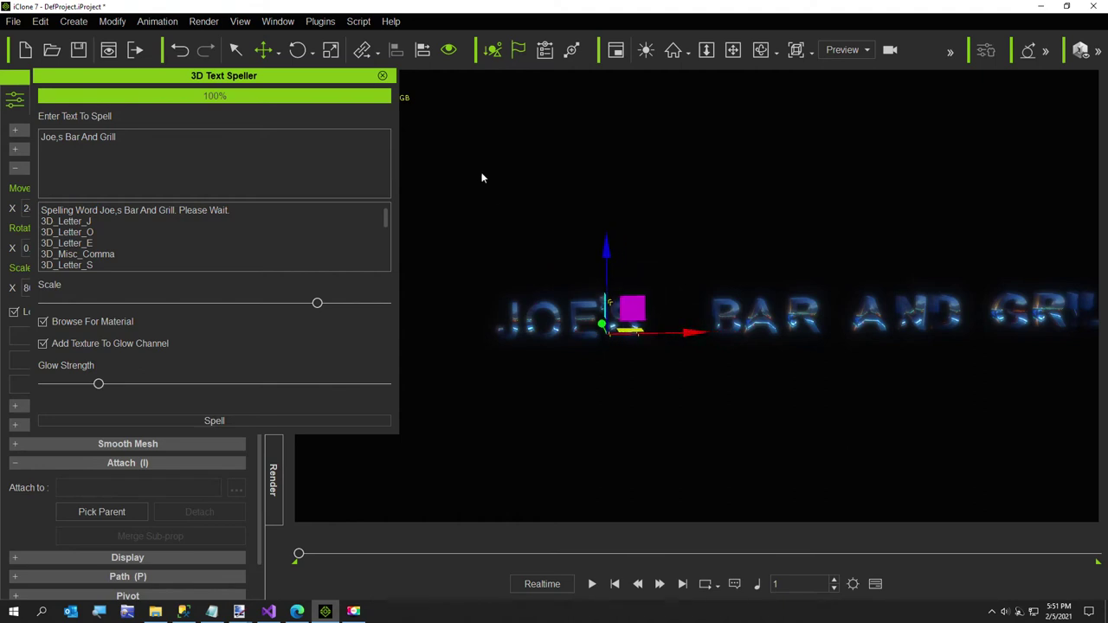
{"action": "left_click", "coordinate": [382, 75]}
Step: Slide the BAR AND GRILL letters left toward JOE'S and re-centre the view on the sign
{"action": "left_click", "coordinate": [274, 298]}
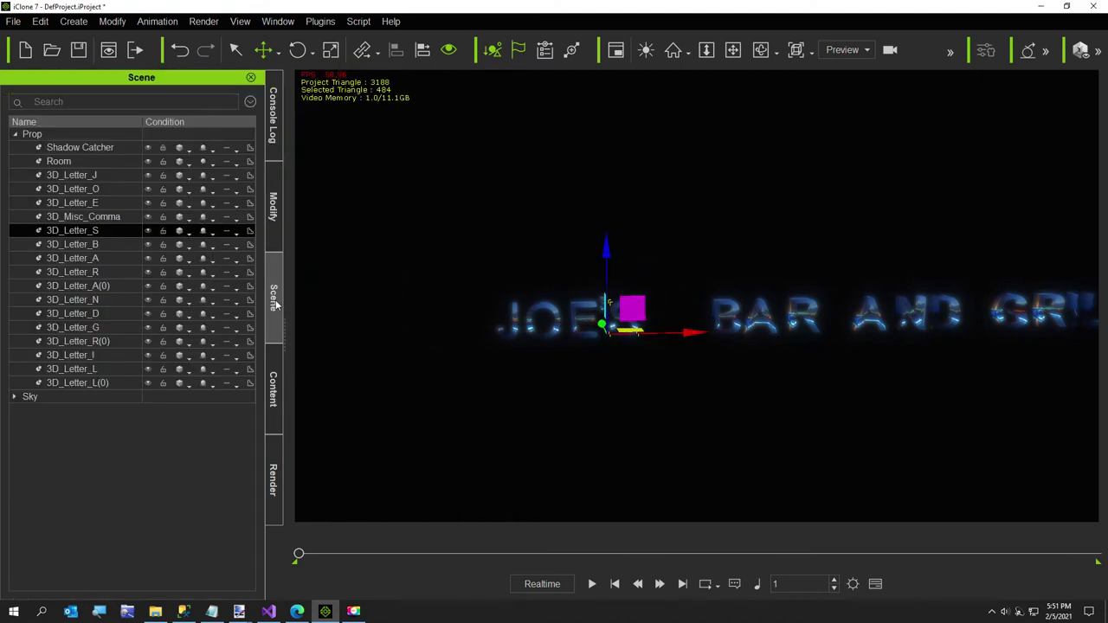
{"action": "left_click", "coordinate": [86, 245]}
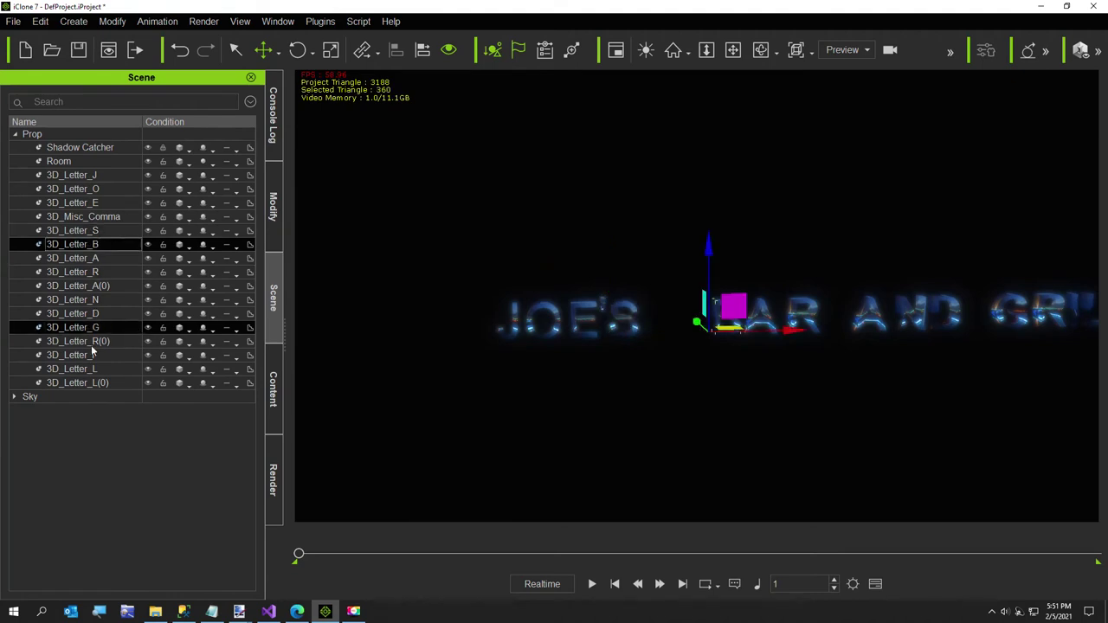
{"action": "left_click", "coordinate": [95, 386], "text": "shift"}
{"action": "left_click_drag", "start_coordinate": [1017, 333], "coordinate": [970, 331]}
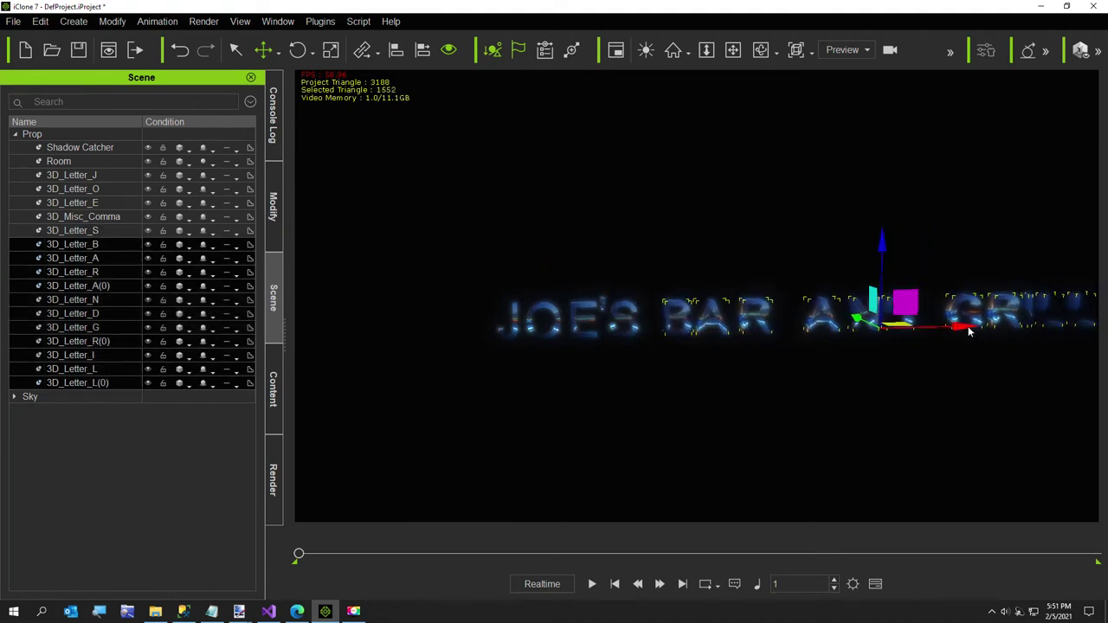
{"action": "left_click", "coordinate": [715, 400]}
{"action": "middle_click_drag", "start_coordinate": [920, 384], "coordinate": [816, 401]}
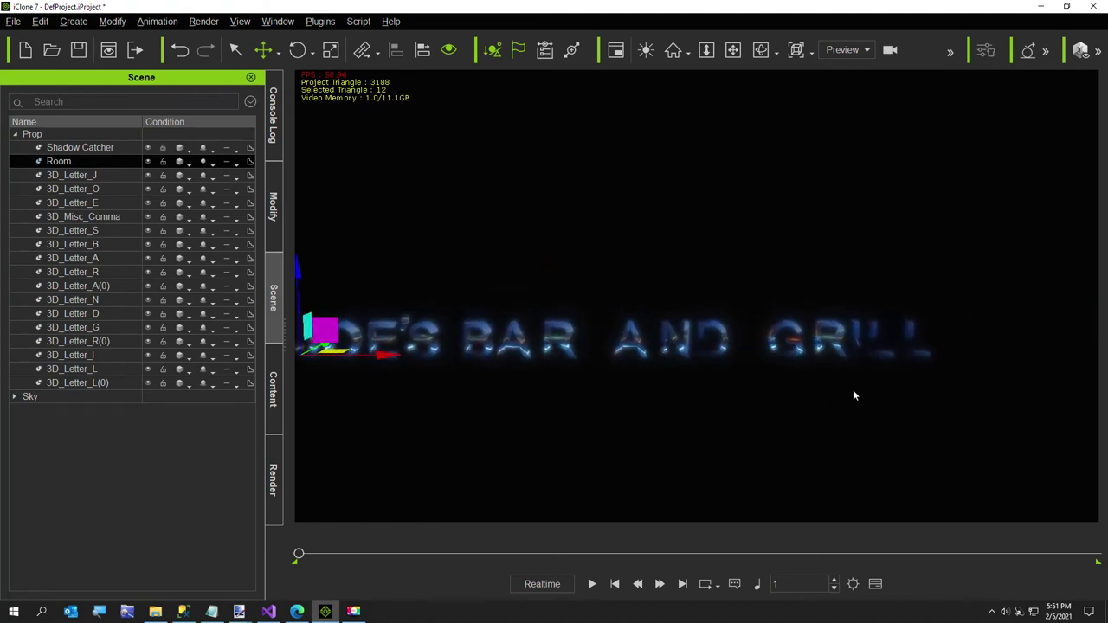
{"action": "middle_click_drag", "start_coordinate": [750, 392], "coordinate": [750, 370]}
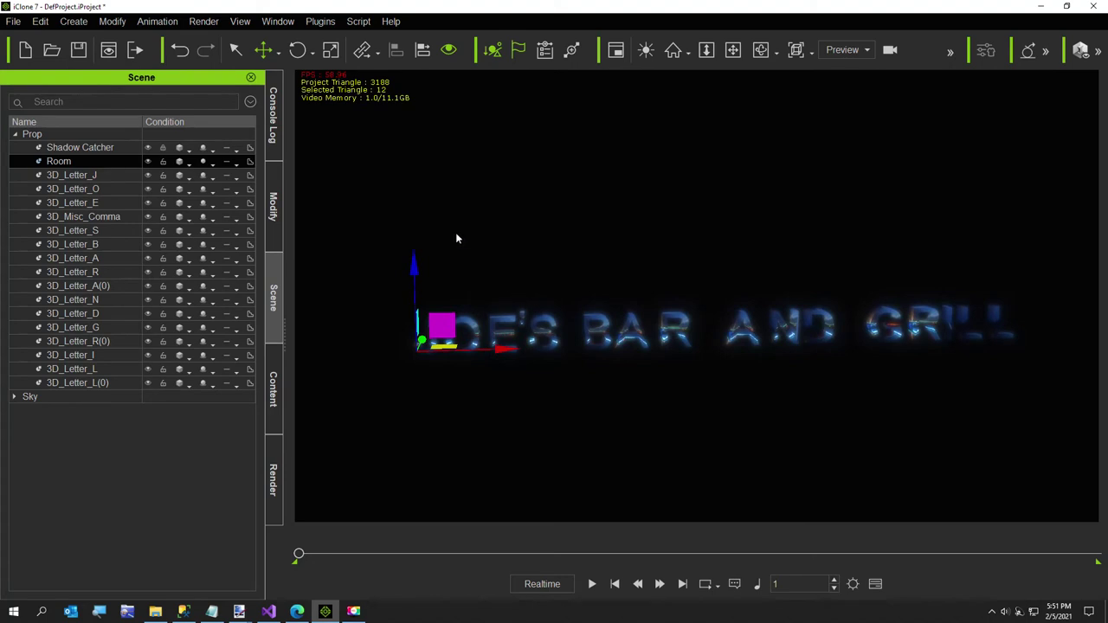
Step: Delete every letter prop from 3D_Letter_J through 3D_Letter_L(0)
{"action": "left_click", "coordinate": [362, 24]}
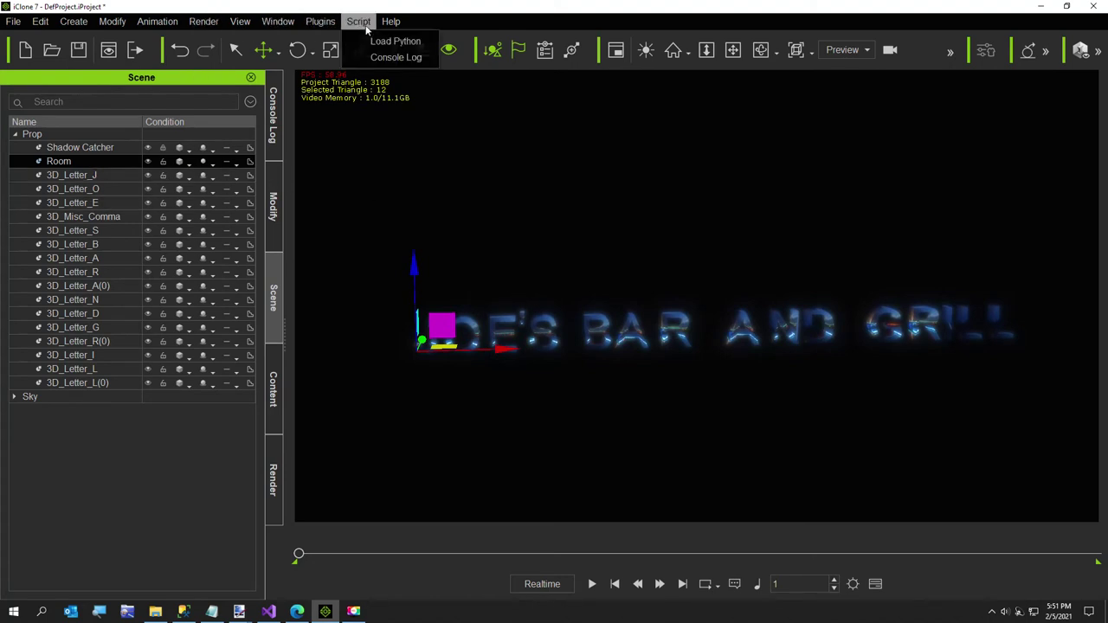
{"action": "left_click", "coordinate": [359, 20]}
{"action": "left_click", "coordinate": [13, 21]}
{"action": "mouse_move", "coordinate": [156, 21]}
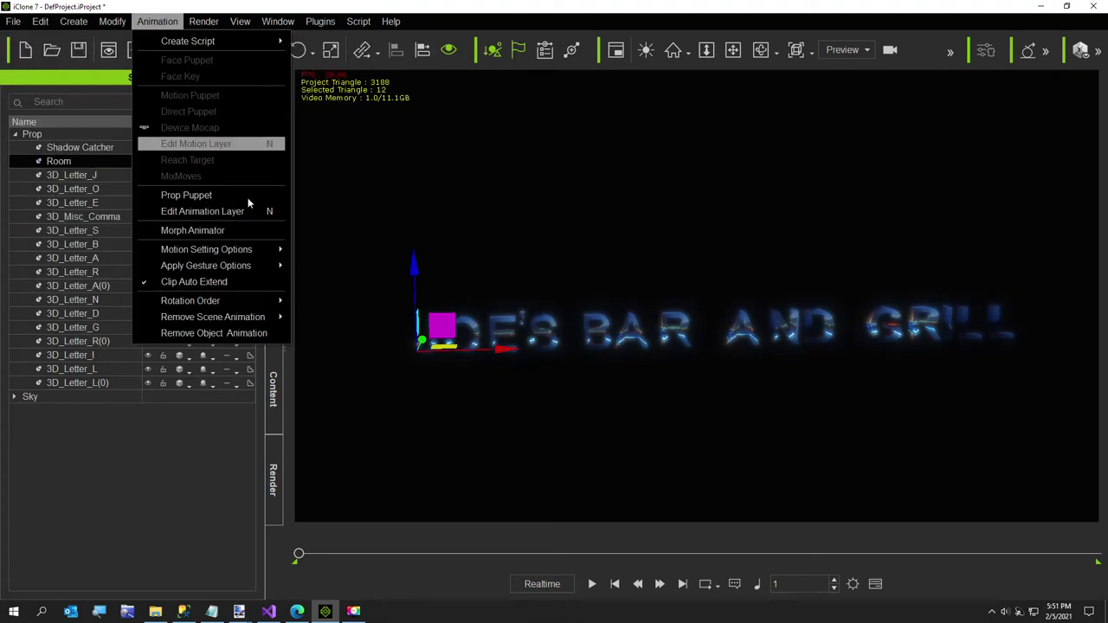
{"action": "left_click", "coordinate": [309, 403]}
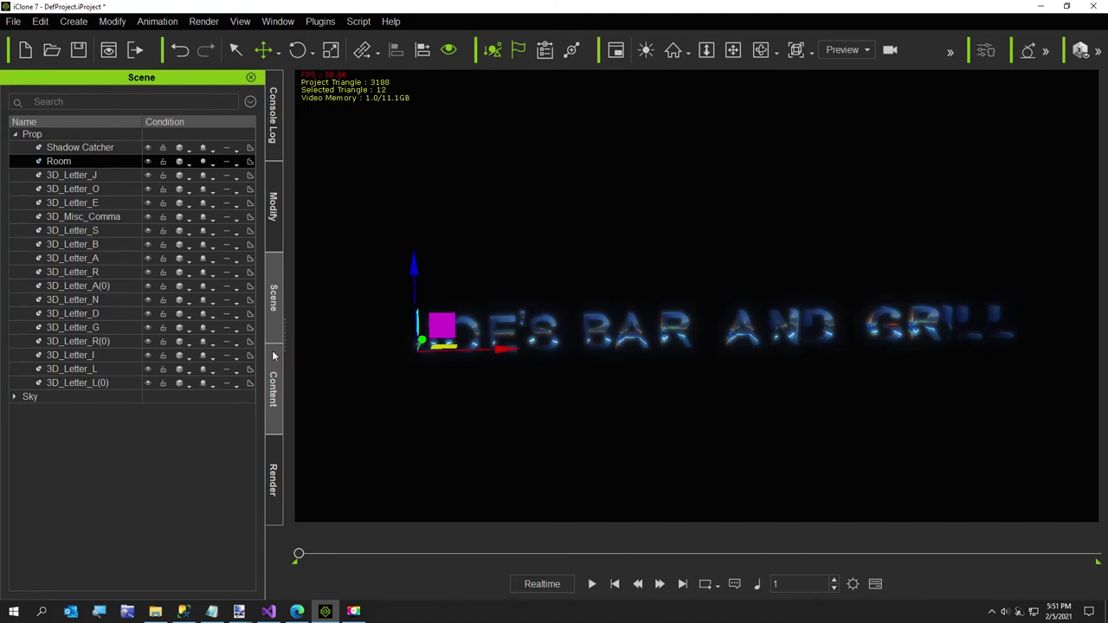
{"action": "left_click", "coordinate": [95, 176]}
{"action": "left_click", "coordinate": [97, 383], "text": "shift"}
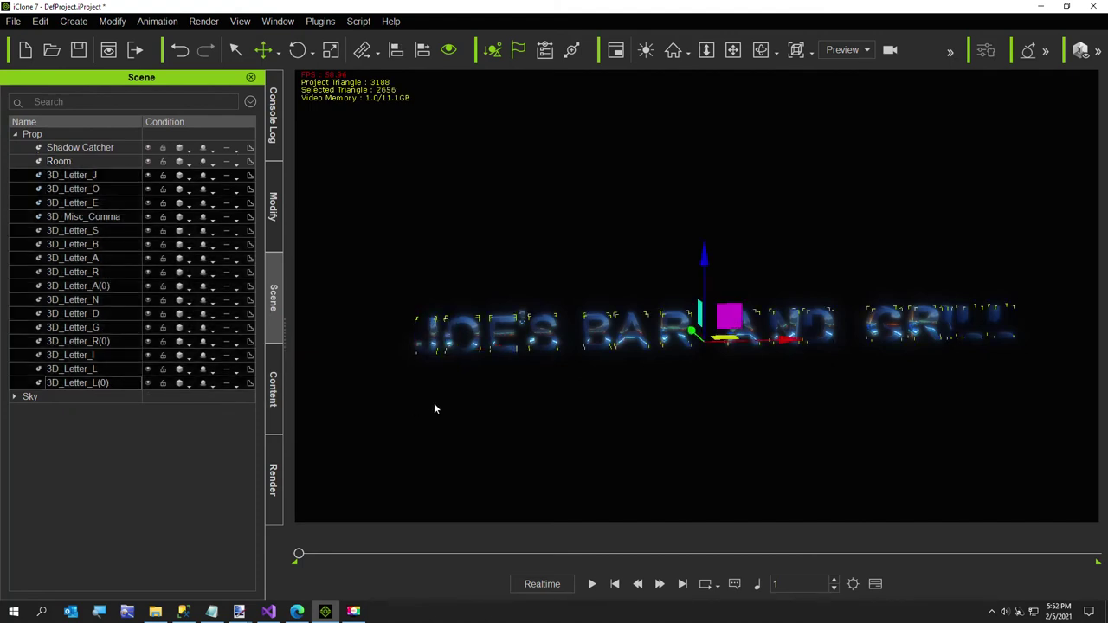
{"action": "key", "text": "Delete"}
Step: Reload the 3DSpeller.py script and enter 'Pinky,s Pub' as the text
{"action": "left_click", "coordinate": [359, 21]}
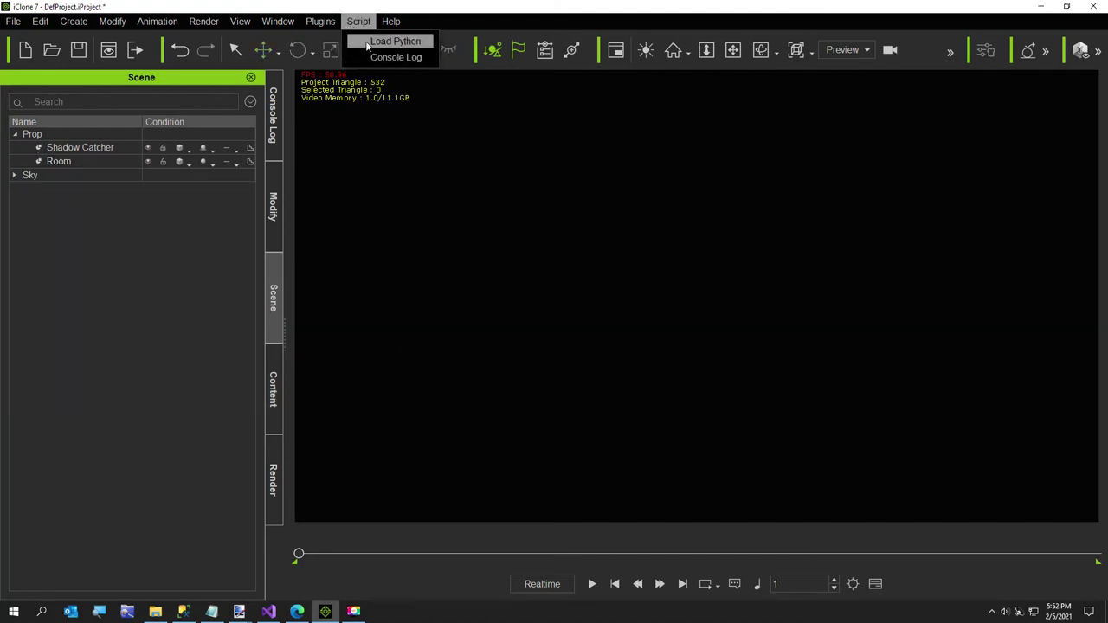
{"action": "left_click", "coordinate": [398, 40]}
{"action": "double_click", "coordinate": [218, 110]}
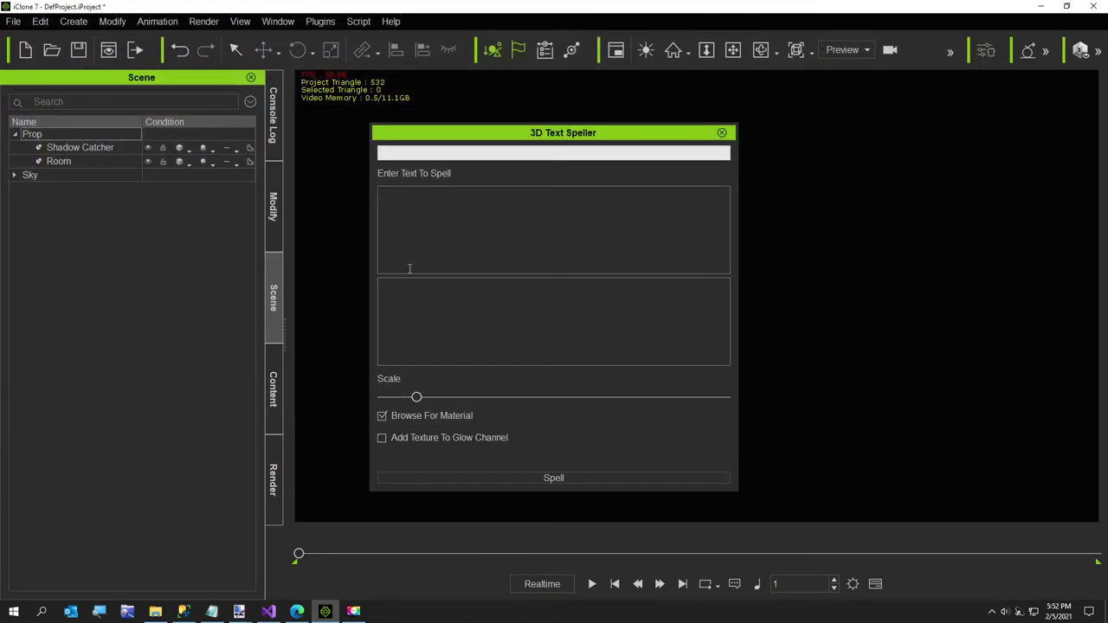
{"action": "left_click", "coordinate": [418, 228]}
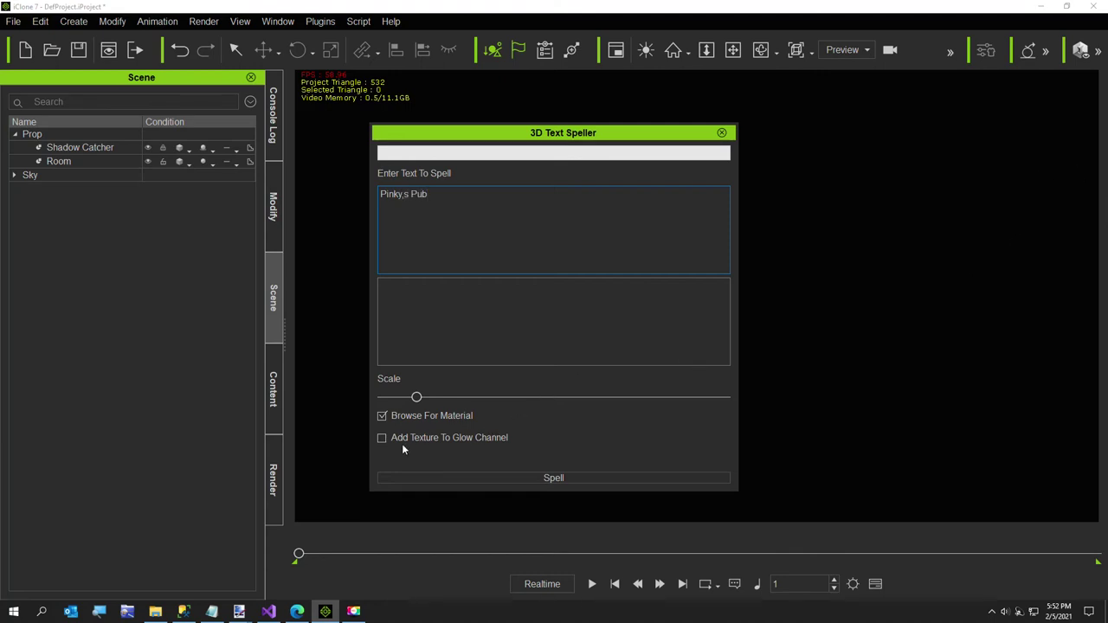
Step: Raise Scale, enable glow texture, set Glow Strength about halfway, and start spelling
{"action": "left_click_drag", "start_coordinate": [416, 396], "coordinate": [623, 397]}
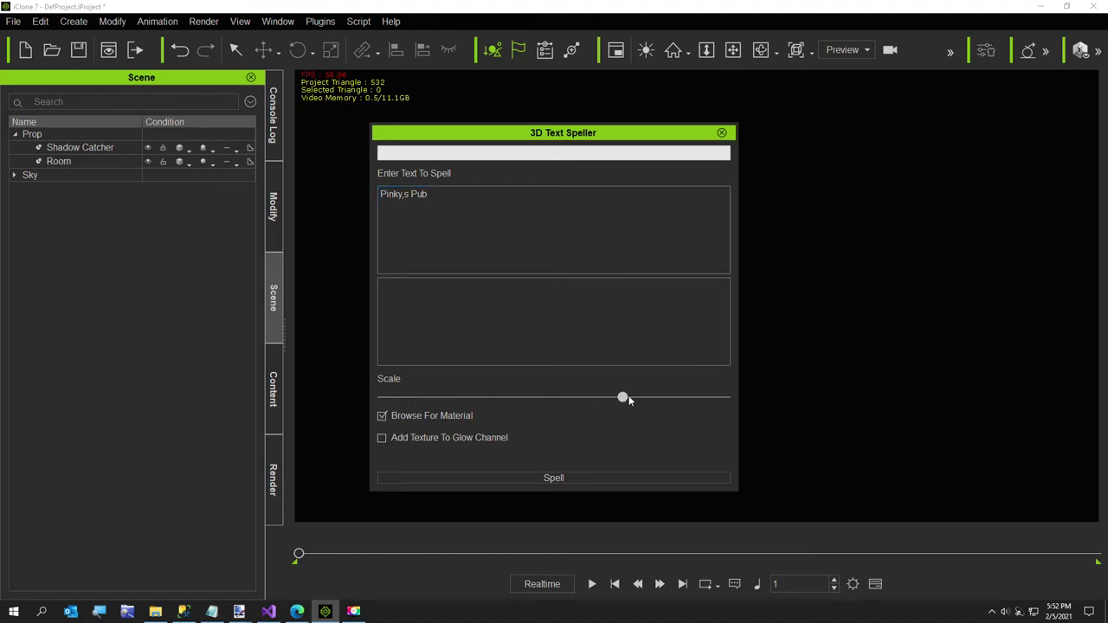
{"action": "left_click", "coordinate": [382, 438]}
{"action": "left_click_drag", "start_coordinate": [553, 442], "coordinate": [530, 443]}
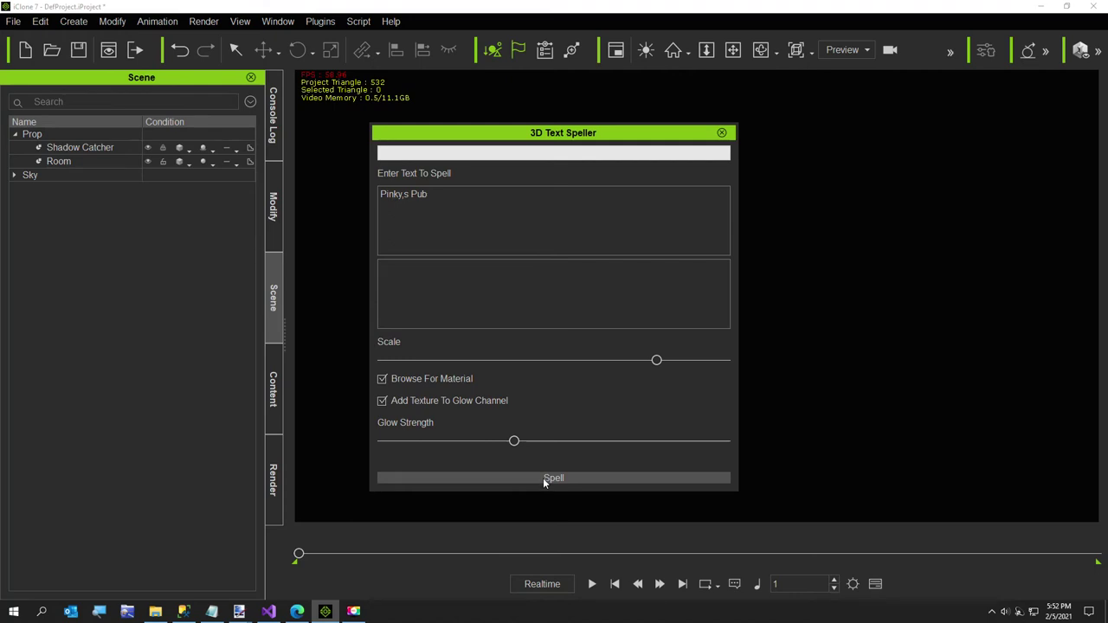
{"action": "left_click", "coordinate": [544, 479]}
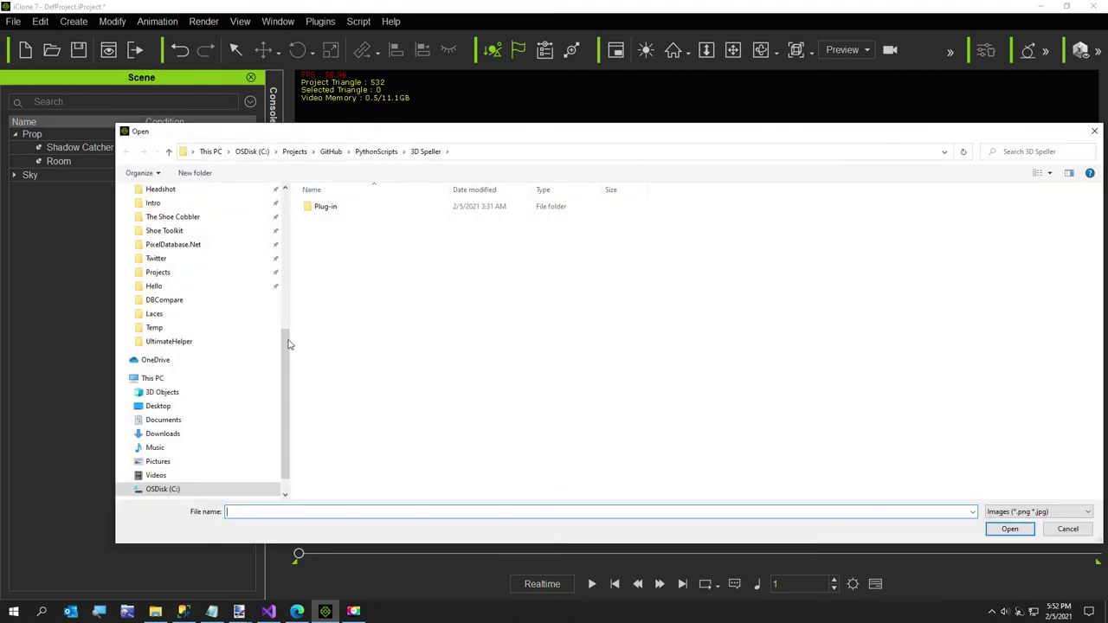
Step: Use Blue Blend Small.png from the Textures folder as the Pinky,s Pub letter texture
{"action": "left_click_drag", "start_coordinate": [288, 339], "coordinate": [281, 231]}
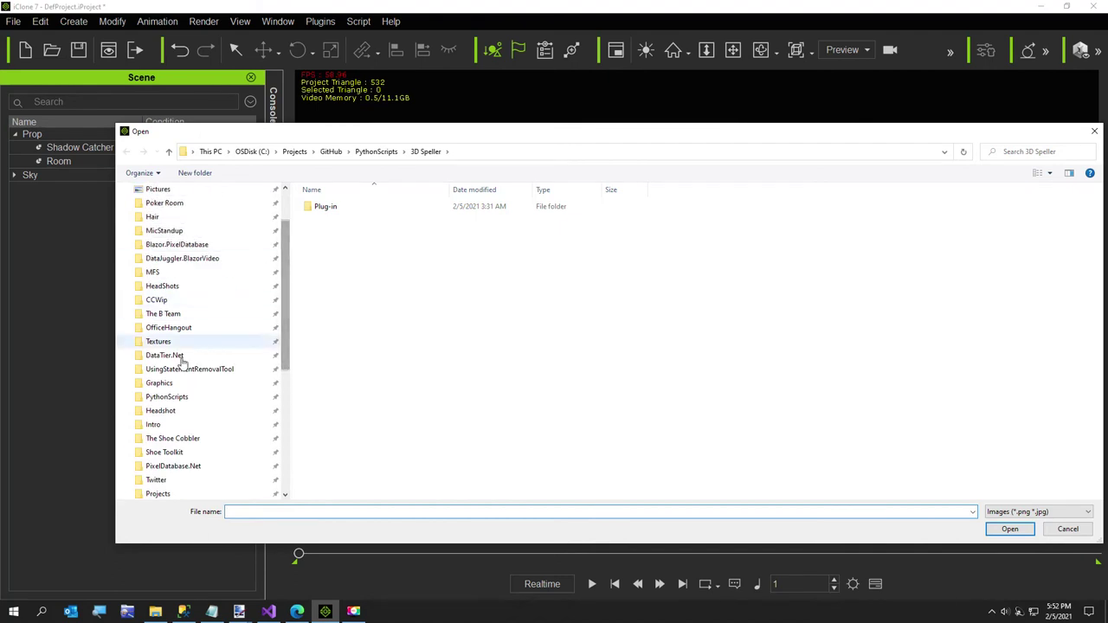
{"action": "left_click", "coordinate": [160, 342]}
{"action": "scroll", "coordinate": [545, 381], "scroll_direction": "down", "scroll_amount": 5}
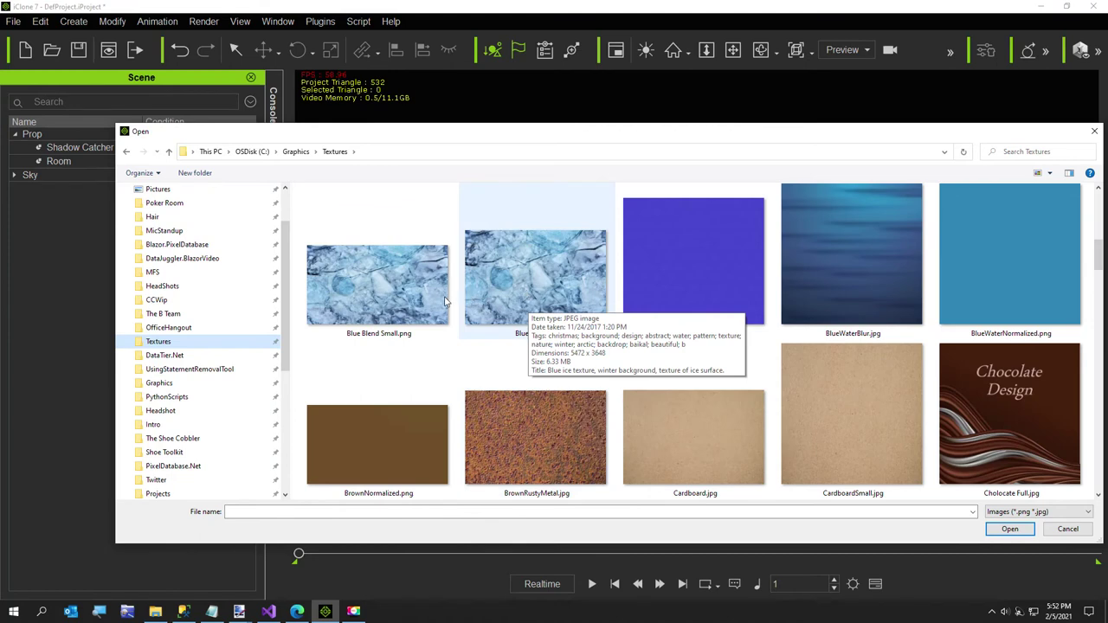
{"action": "double_click", "coordinate": [403, 297]}
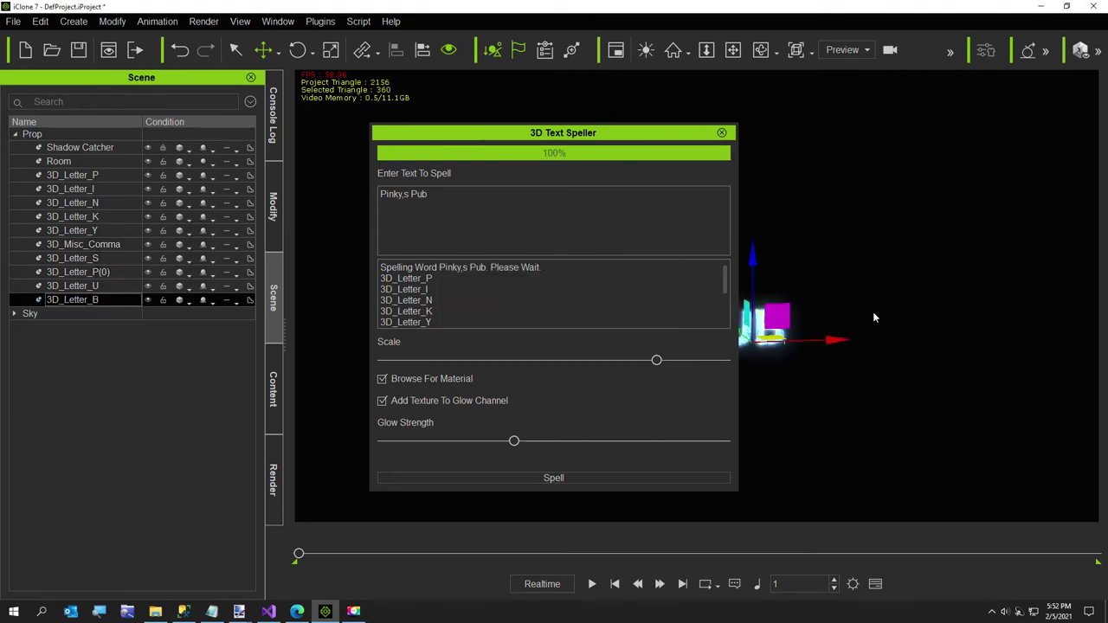
Step: Close the speller, then raise the comma to apostrophe height and nudge it right
{"action": "left_click", "coordinate": [720, 132]}
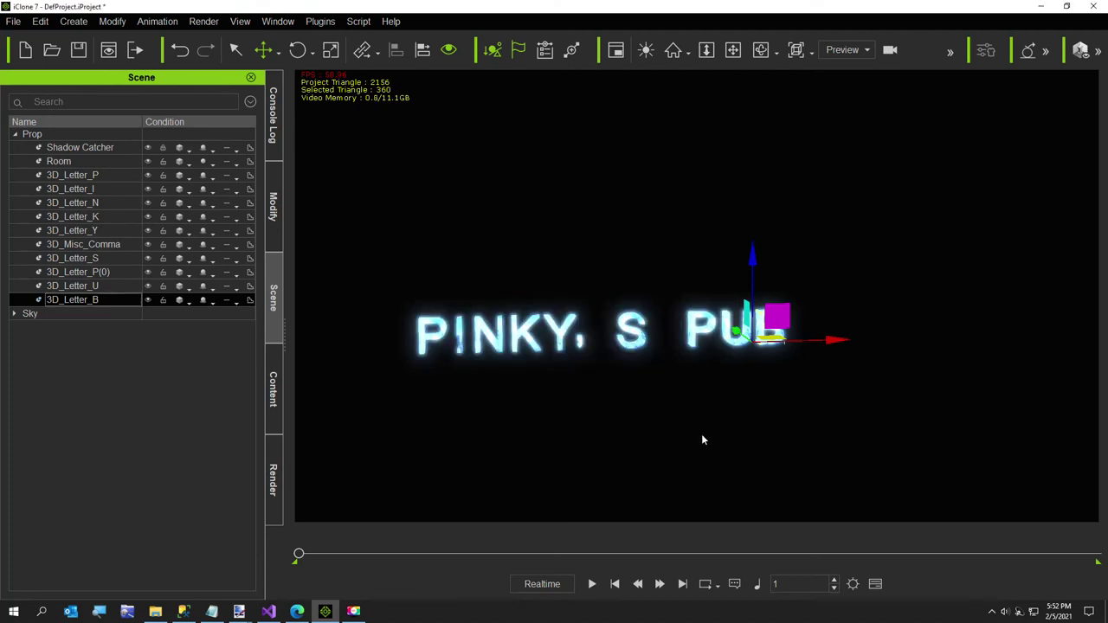
{"action": "left_click", "coordinate": [579, 344]}
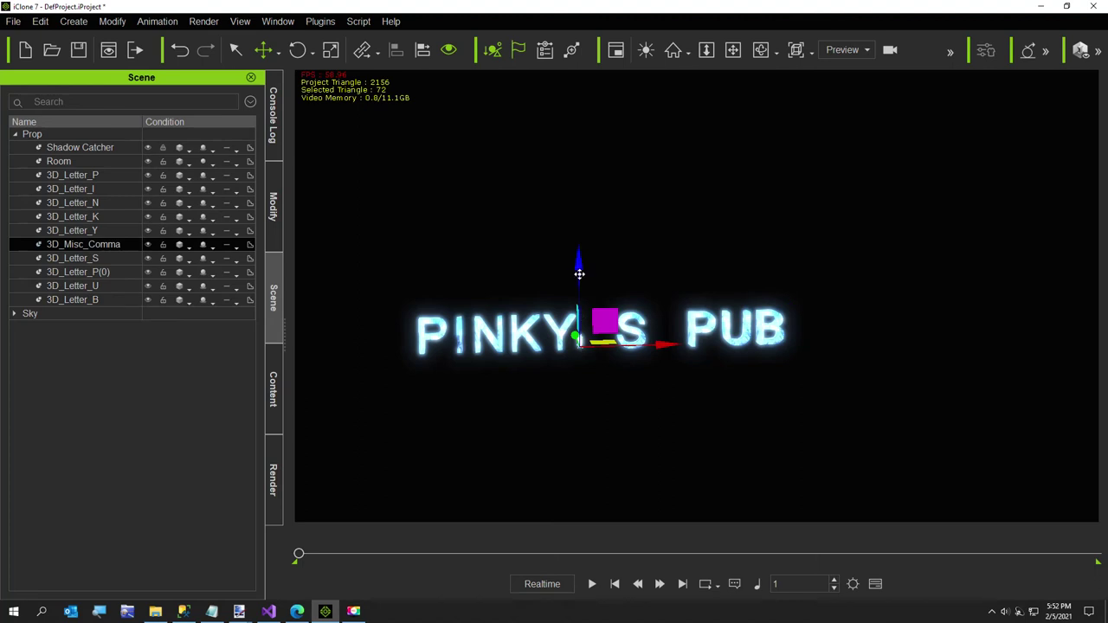
{"action": "left_click_drag", "start_coordinate": [579, 273], "coordinate": [580, 245]}
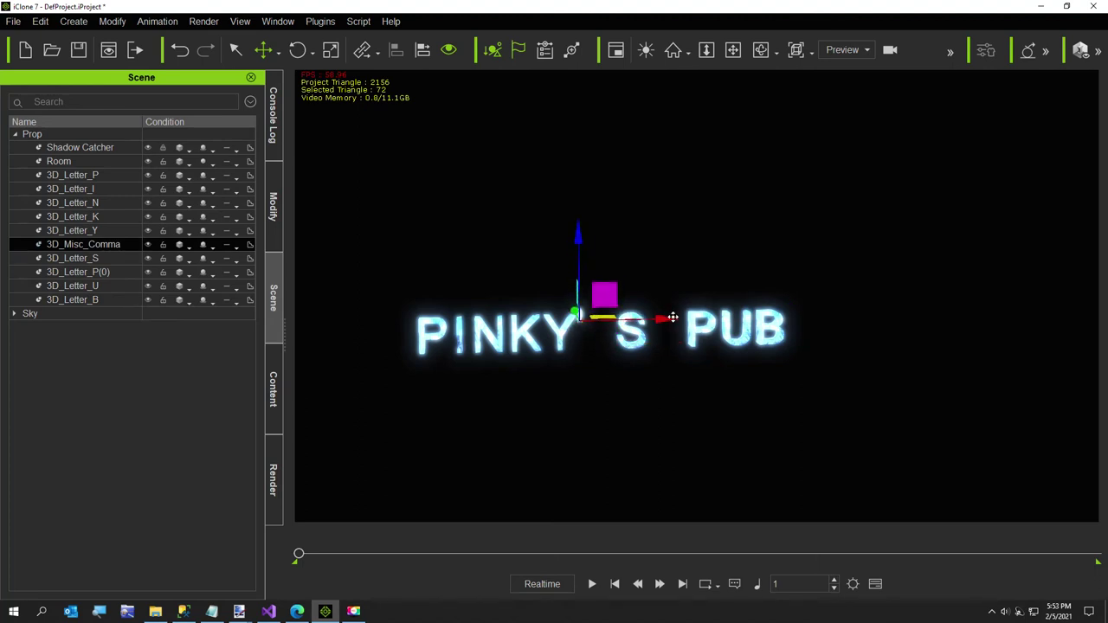
{"action": "left_click_drag", "start_coordinate": [673, 317], "coordinate": [677, 318]}
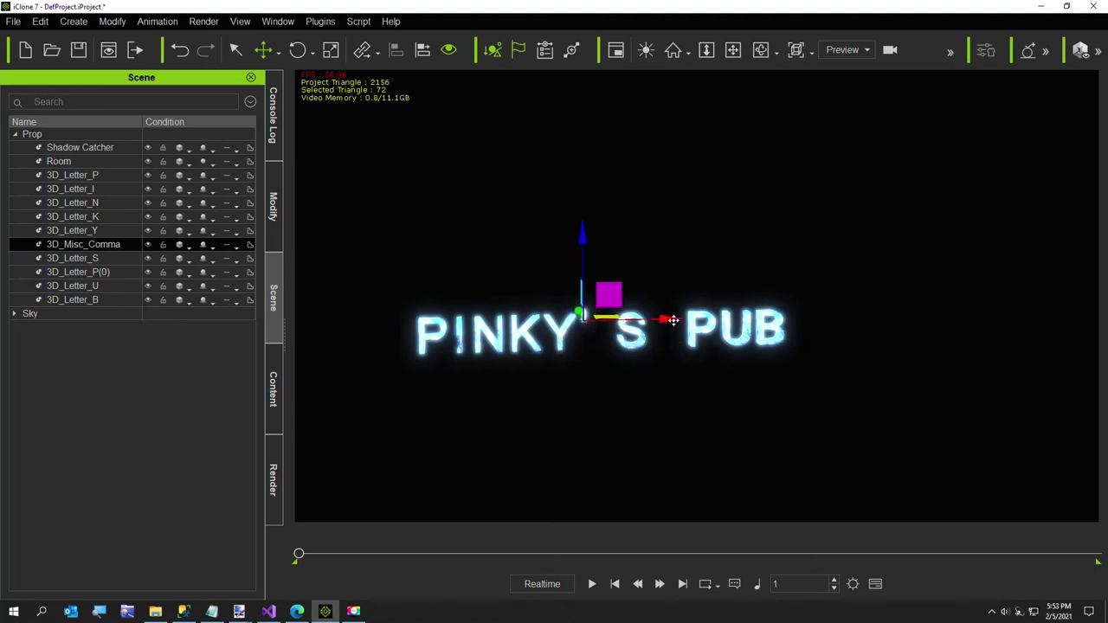
Step: Shift the whole sign slightly left, then slide S, P, U and B toward the comma
{"action": "left_click", "coordinate": [640, 352]}
{"action": "left_click_drag", "start_coordinate": [792, 364], "coordinate": [409, 305]}
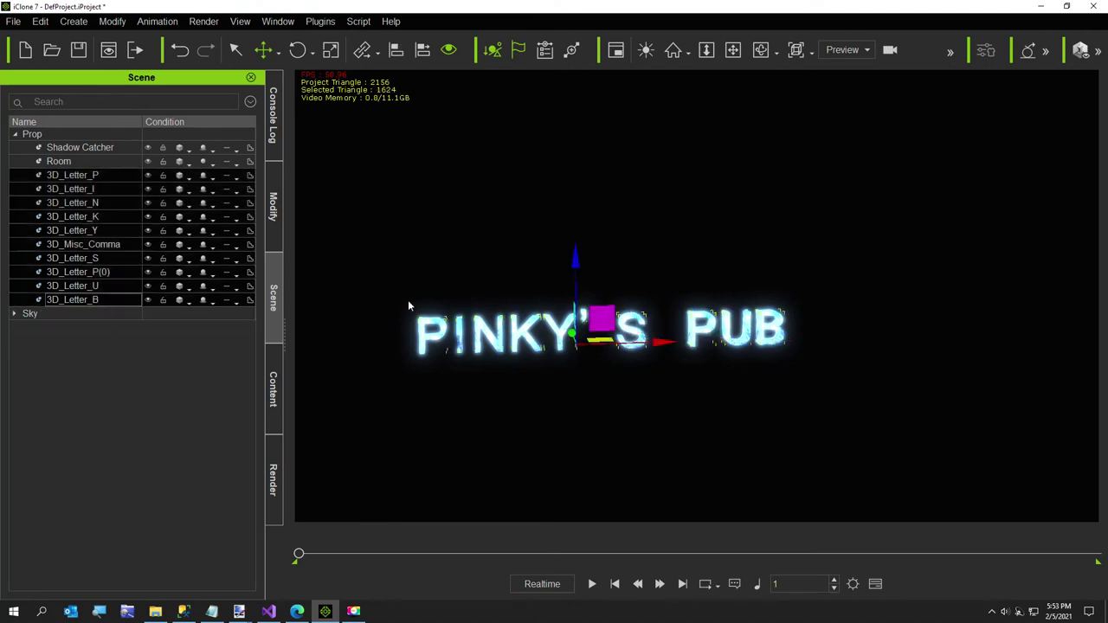
{"action": "left_click_drag", "start_coordinate": [667, 343], "coordinate": [667, 345]}
{"action": "left_click", "coordinate": [125, 232]}
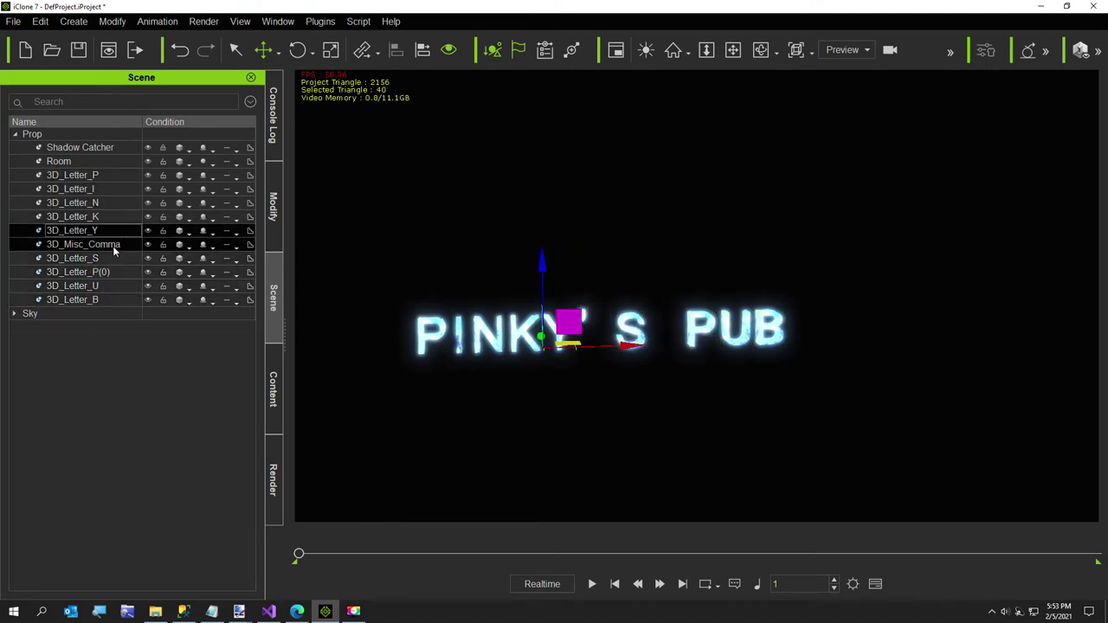
{"action": "left_click", "coordinate": [108, 258]}
{"action": "left_click", "coordinate": [156, 300], "text": "shift"}
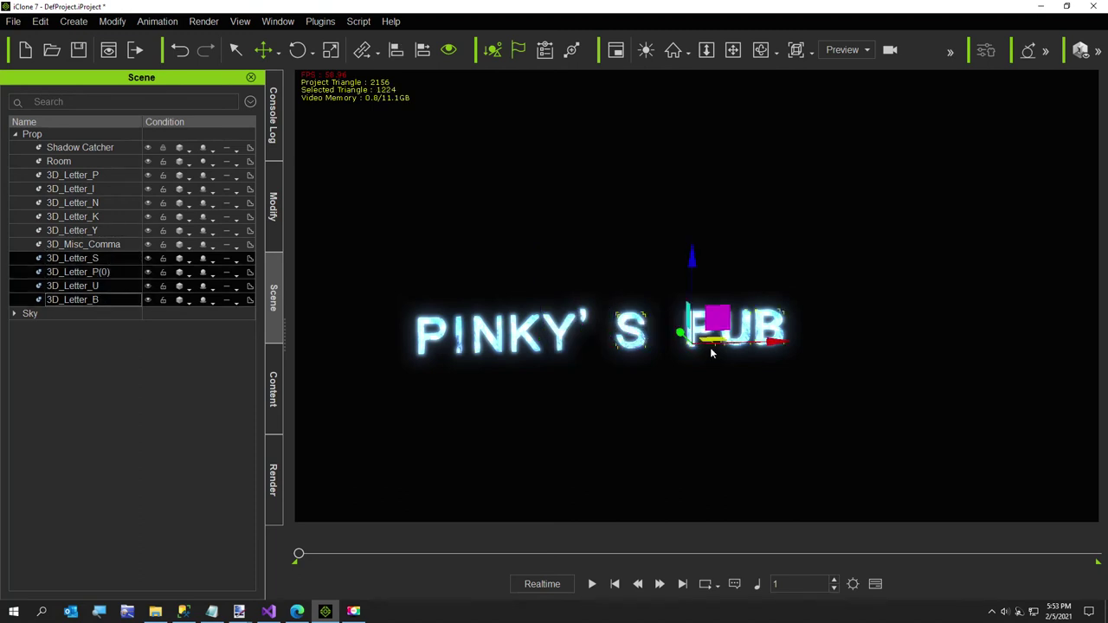
{"action": "left_click_drag", "start_coordinate": [777, 344], "coordinate": [754, 344]}
Step: Pan the view so the sign sits further right and select letters P through B
{"action": "left_click", "coordinate": [711, 374]}
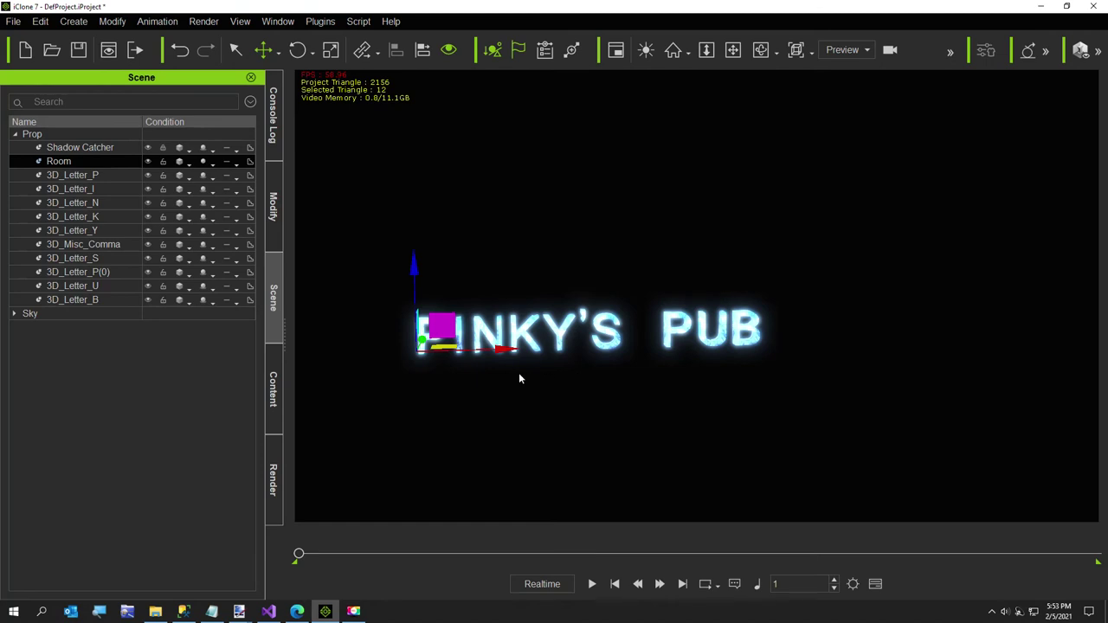
{"action": "middle_click_drag", "start_coordinate": [519, 378], "coordinate": [614, 369]}
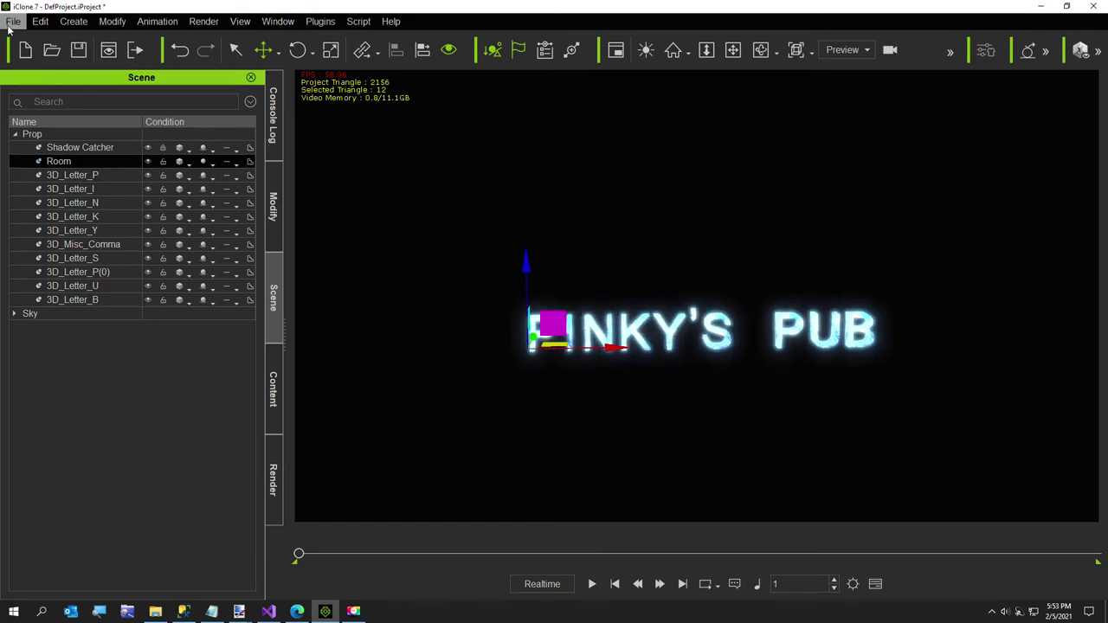
{"action": "left_click", "coordinate": [84, 175]}
{"action": "left_click", "coordinate": [104, 301], "text": "shift"}
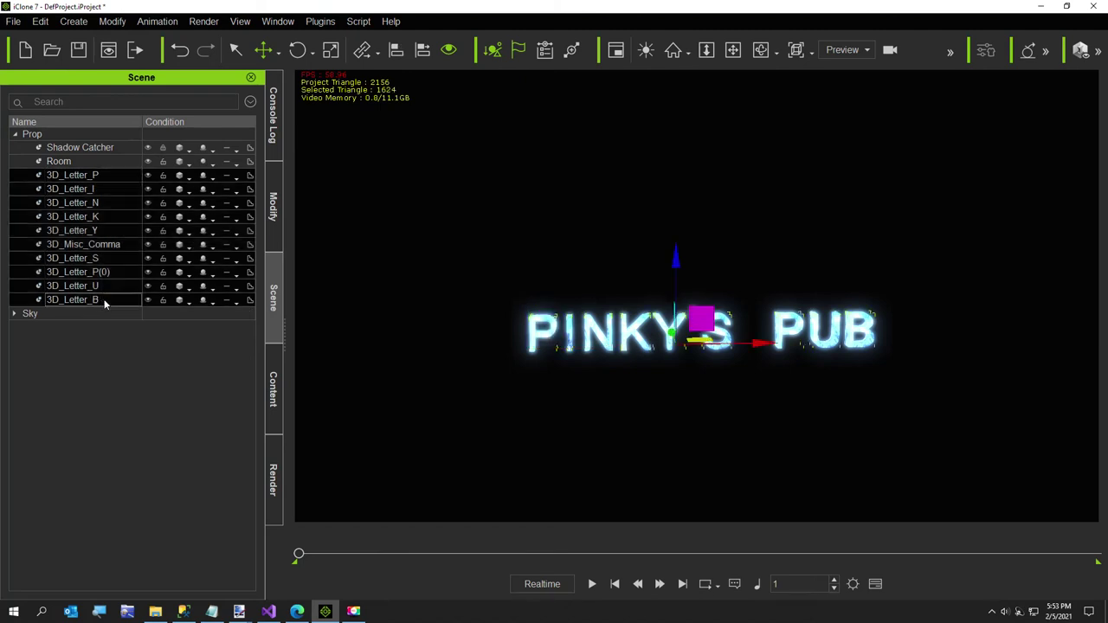
Step: Delete the selected letters and reload 3DSpeller.py with 'Pinky,s Pub' as the text
{"action": "key", "text": "Delete"}
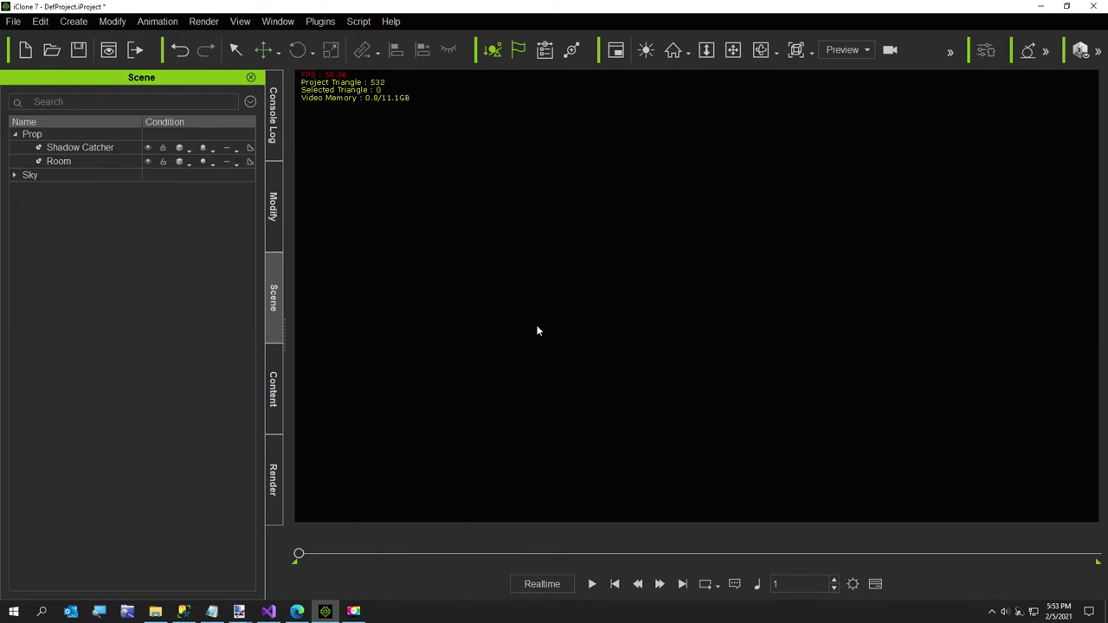
{"action": "left_click", "coordinate": [353, 24]}
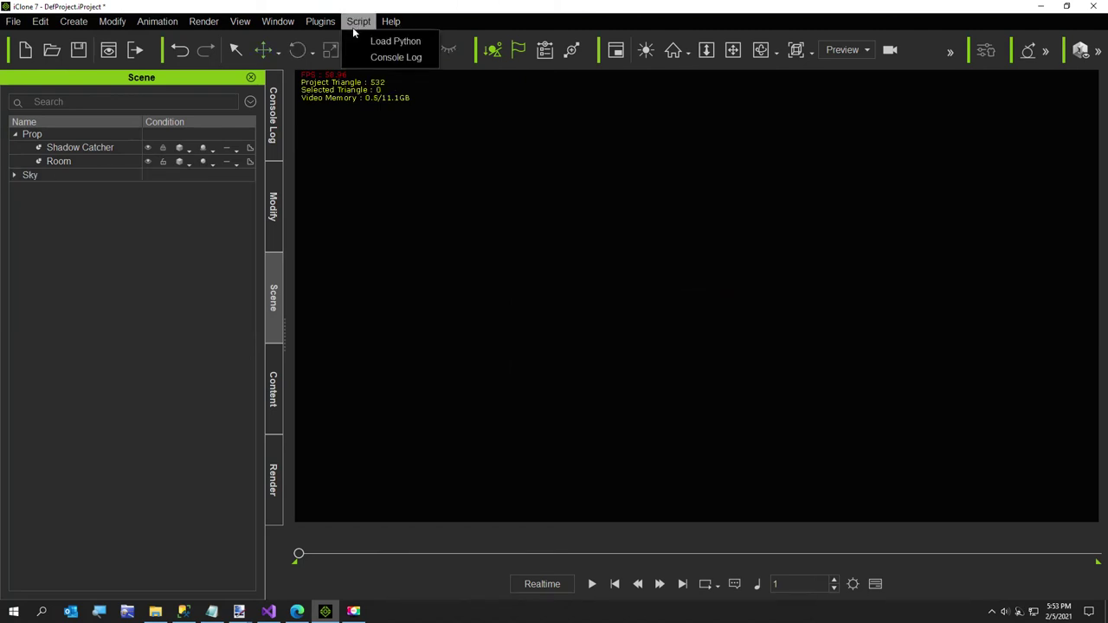
{"action": "left_click", "coordinate": [354, 41]}
{"action": "double_click", "coordinate": [223, 113]}
{"action": "left_click", "coordinate": [492, 230]}
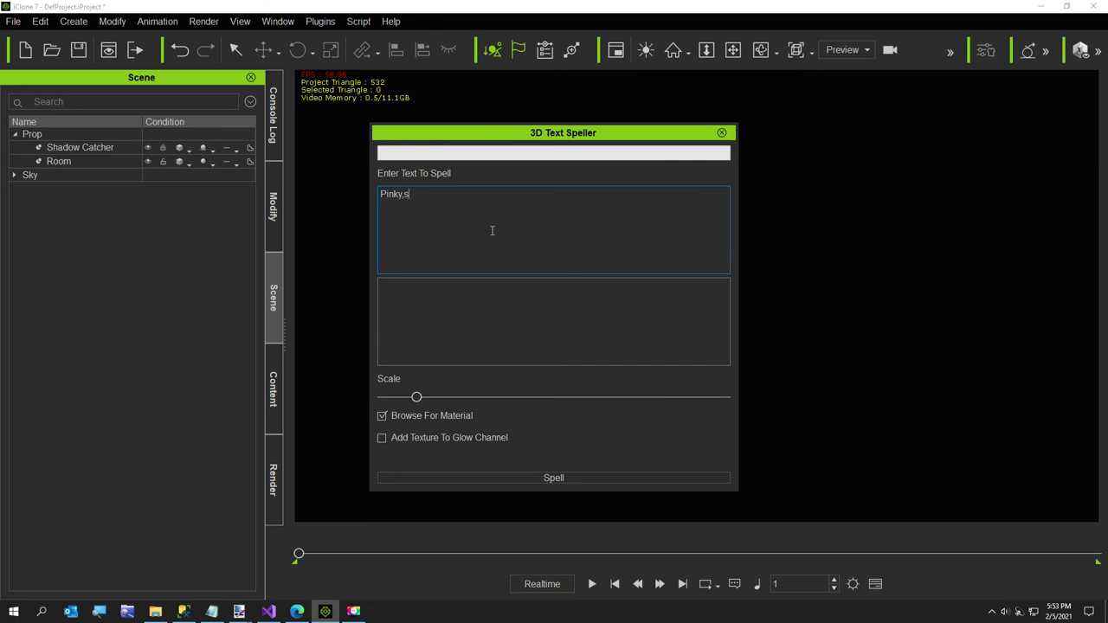
Step: Enable glow texture, make the letters much larger, lower Glow Strength, and start spelling
{"action": "left_click", "coordinate": [381, 438]}
{"action": "left_click_drag", "start_coordinate": [416, 360], "coordinate": [655, 360]}
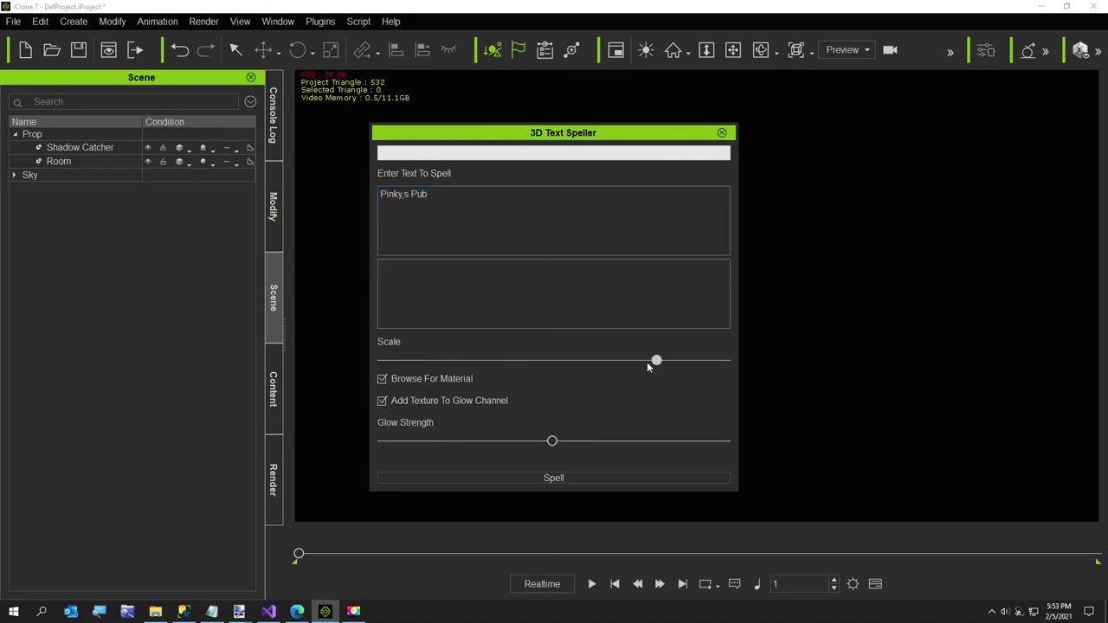
{"action": "left_click_drag", "start_coordinate": [551, 441], "coordinate": [493, 442]}
{"action": "left_click", "coordinate": [522, 477]}
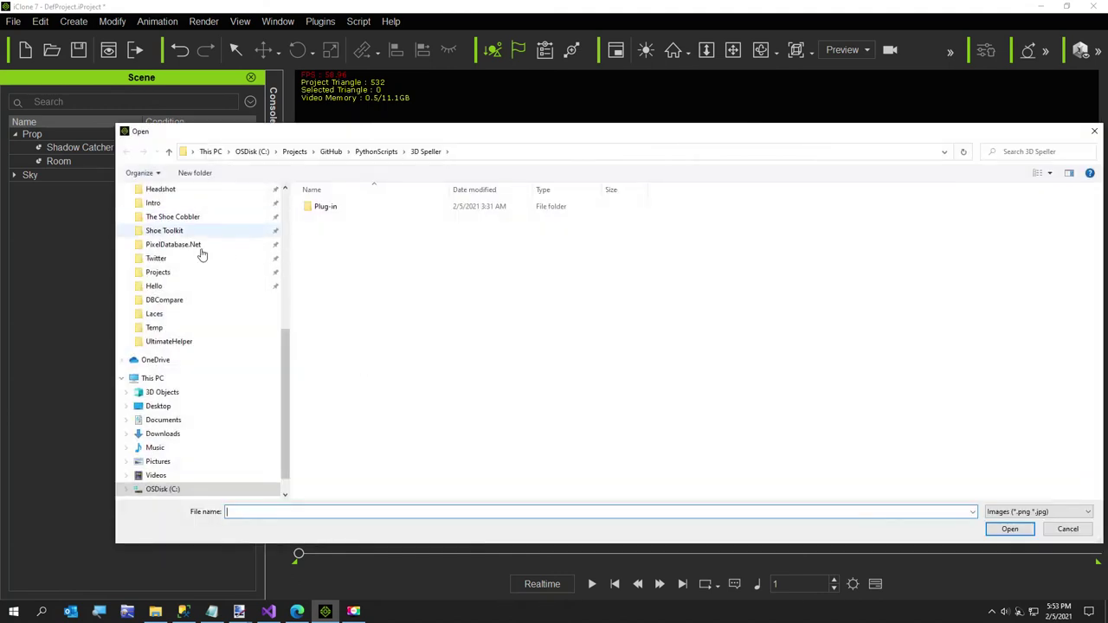
Step: Texture the letters with PinkAndWhite Small.png from Textures, then close the 3D Text Speller
{"action": "scroll", "coordinate": [165, 295], "scroll_direction": "up", "scroll_amount": 3}
{"action": "scroll", "coordinate": [154, 309], "scroll_direction": "up", "scroll_amount": 2}
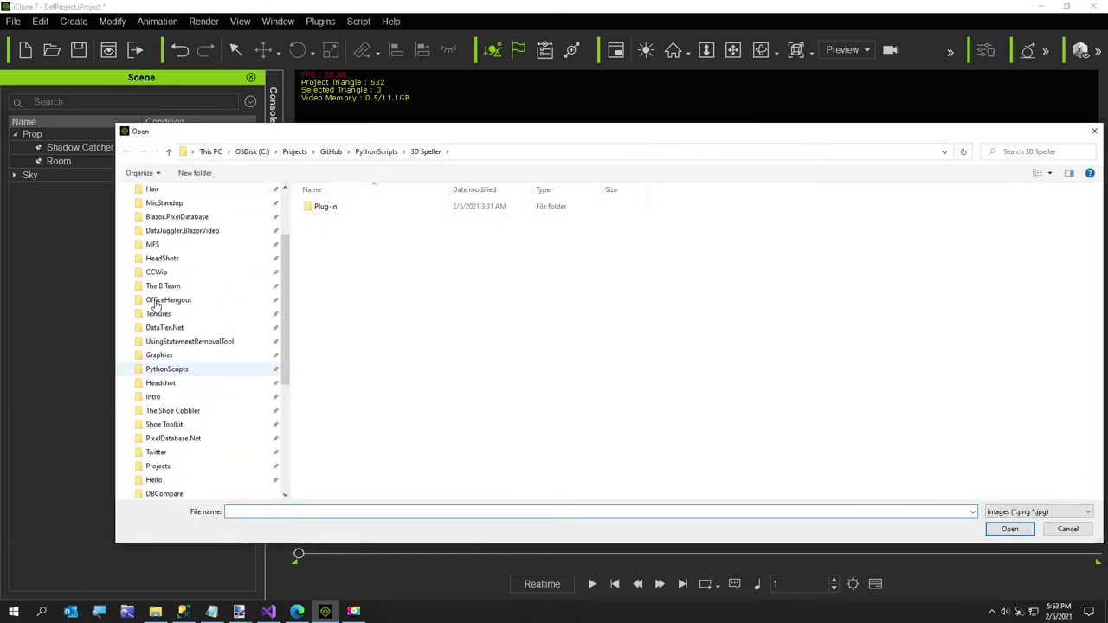
{"action": "left_click", "coordinate": [158, 313]}
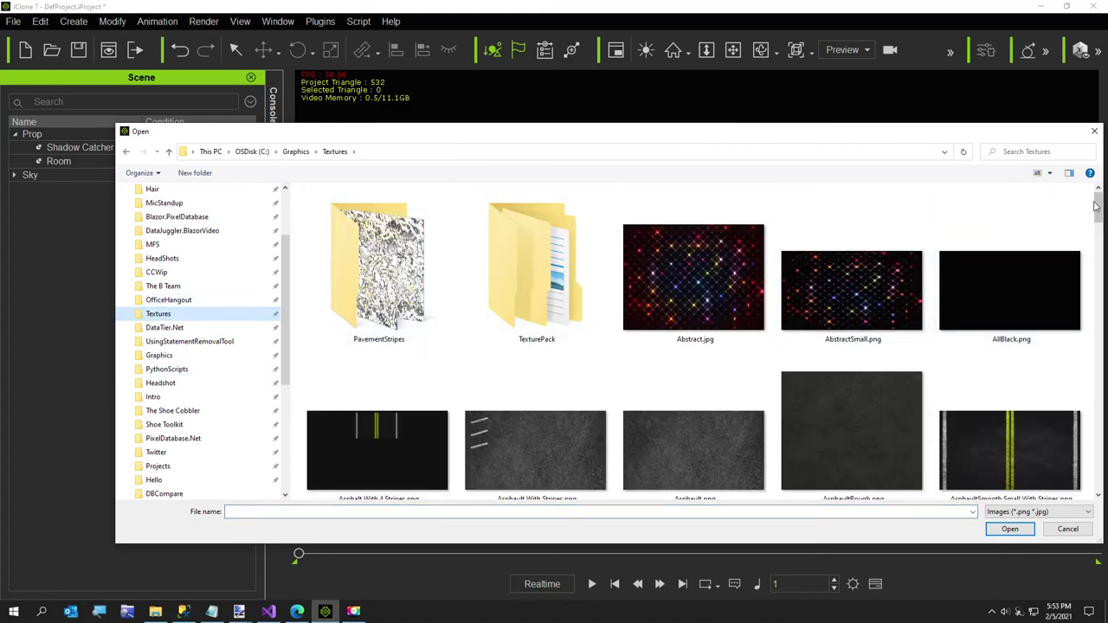
{"action": "left_click_drag", "start_coordinate": [1098, 208], "coordinate": [1036, 381]}
{"action": "double_click", "coordinate": [355, 312]}
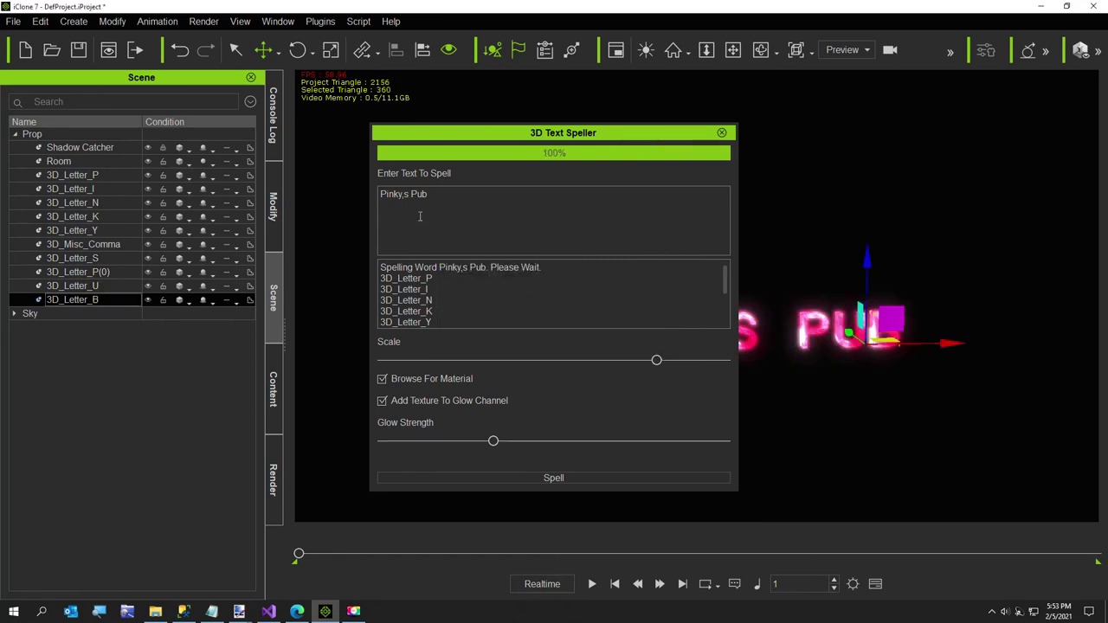
{"action": "left_click", "coordinate": [720, 133]}
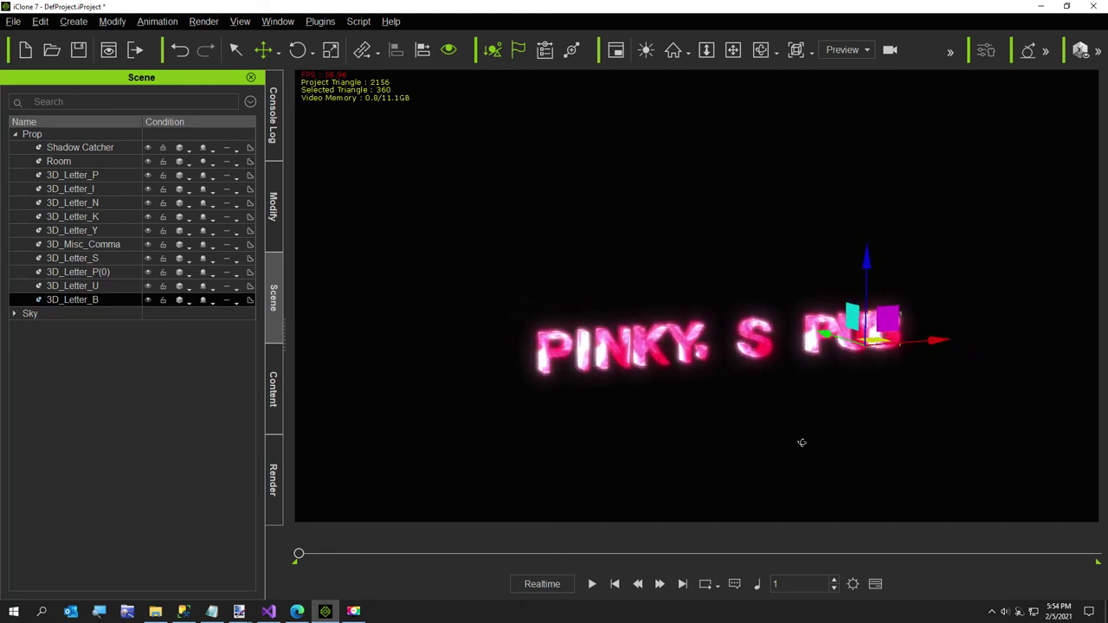
Step: Select letter props 3D_Letter_P through 3D_Letter_B and raise them higher in the room
{"action": "scroll", "coordinate": [780, 424], "scroll_direction": "up", "scroll_amount": 3}
{"action": "right_click_drag", "start_coordinate": [774, 437], "coordinate": [680, 460]}
{"action": "right_click_drag", "start_coordinate": [715, 418], "coordinate": [756, 408]}
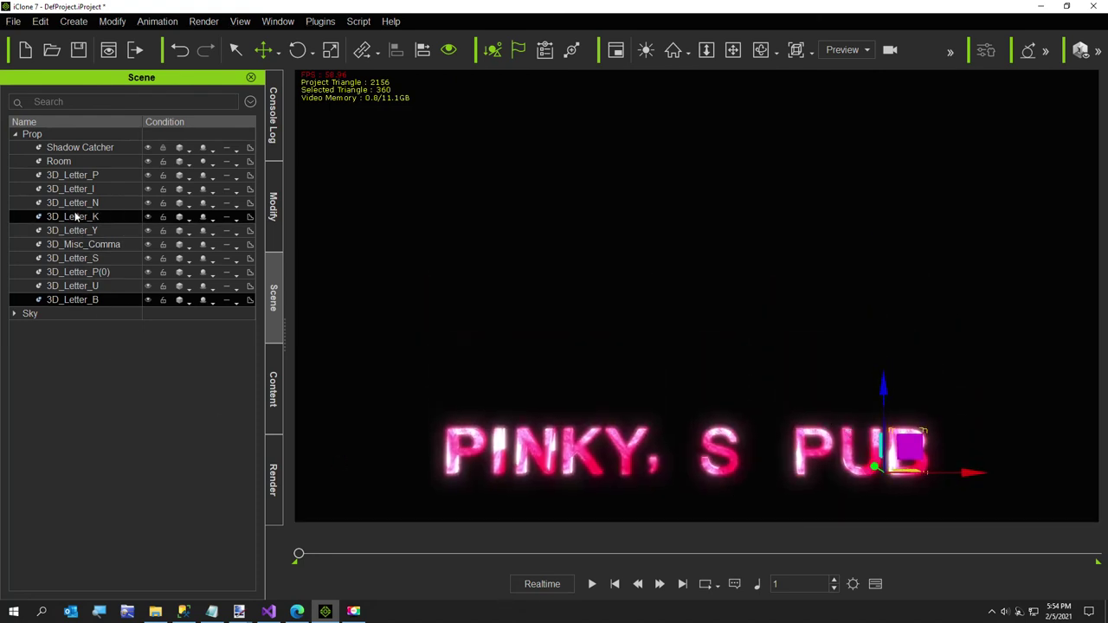
{"action": "left_click", "coordinate": [79, 176]}
{"action": "left_click", "coordinate": [73, 299], "text": "shift"}
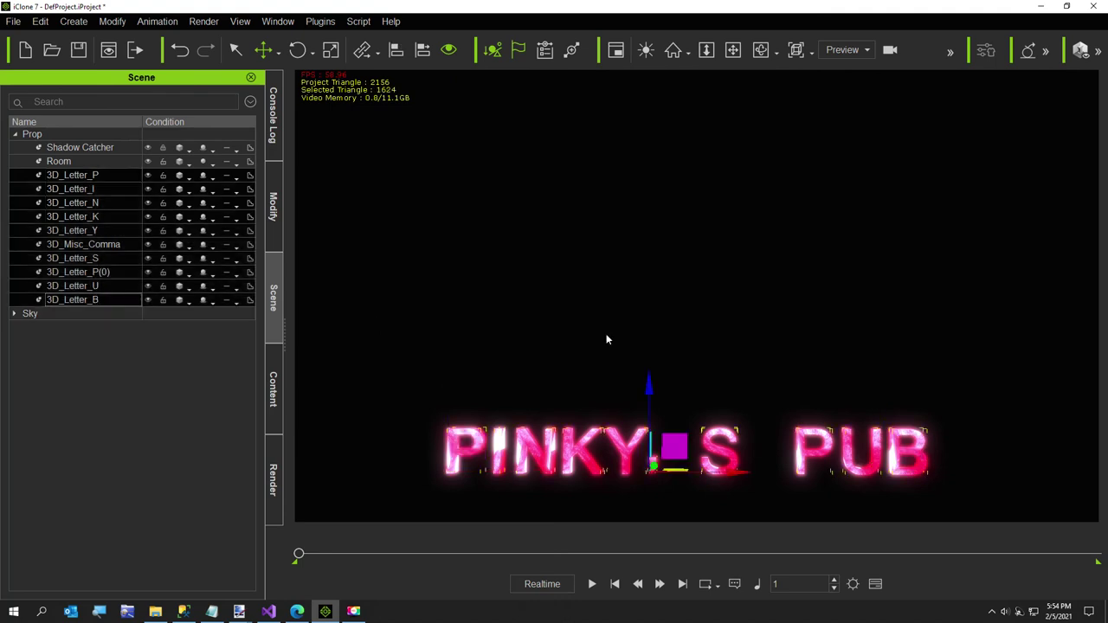
{"action": "left_click_drag", "start_coordinate": [650, 391], "coordinate": [645, 267]}
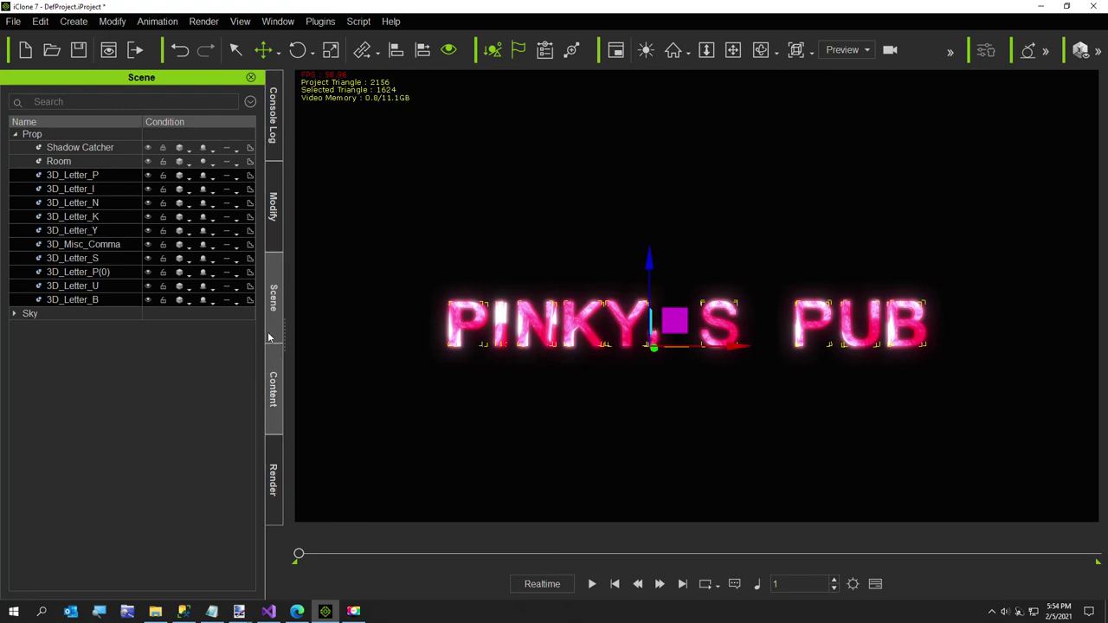
{"action": "left_click", "coordinate": [280, 21]}
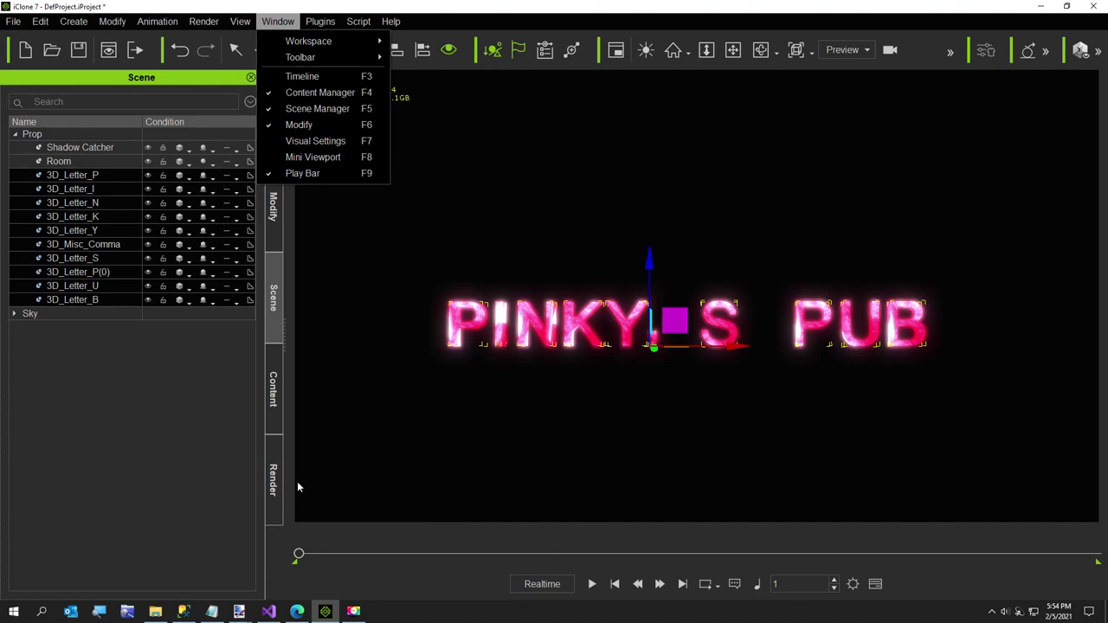
{"action": "left_click", "coordinate": [273, 390]}
{"action": "left_click", "coordinate": [140, 161]}
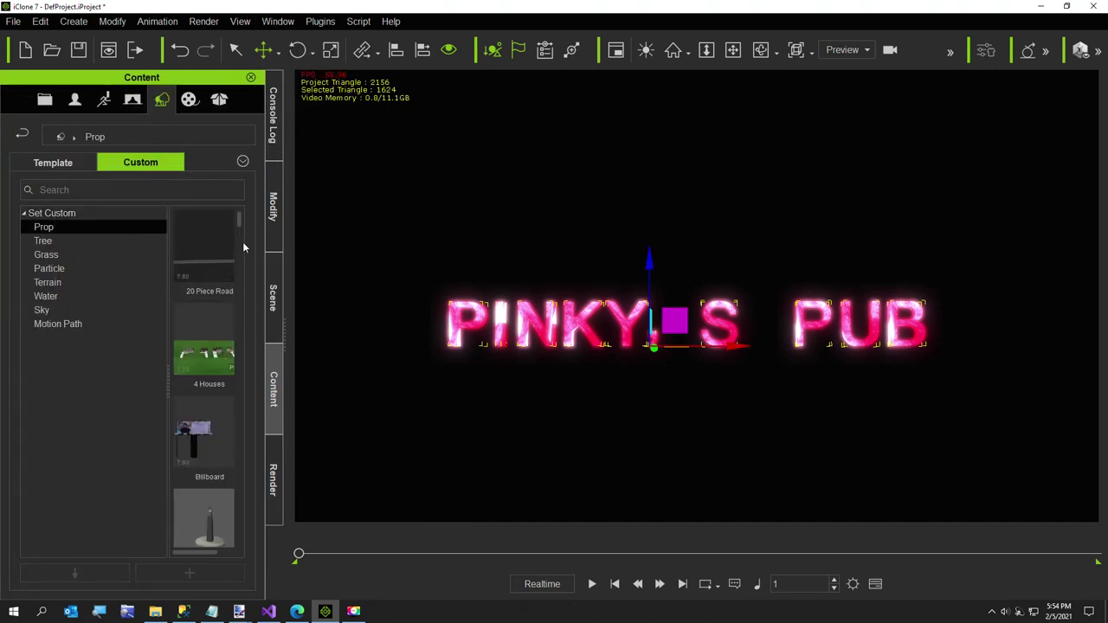
{"action": "left_click_drag", "start_coordinate": [239, 223], "coordinate": [653, 196]}
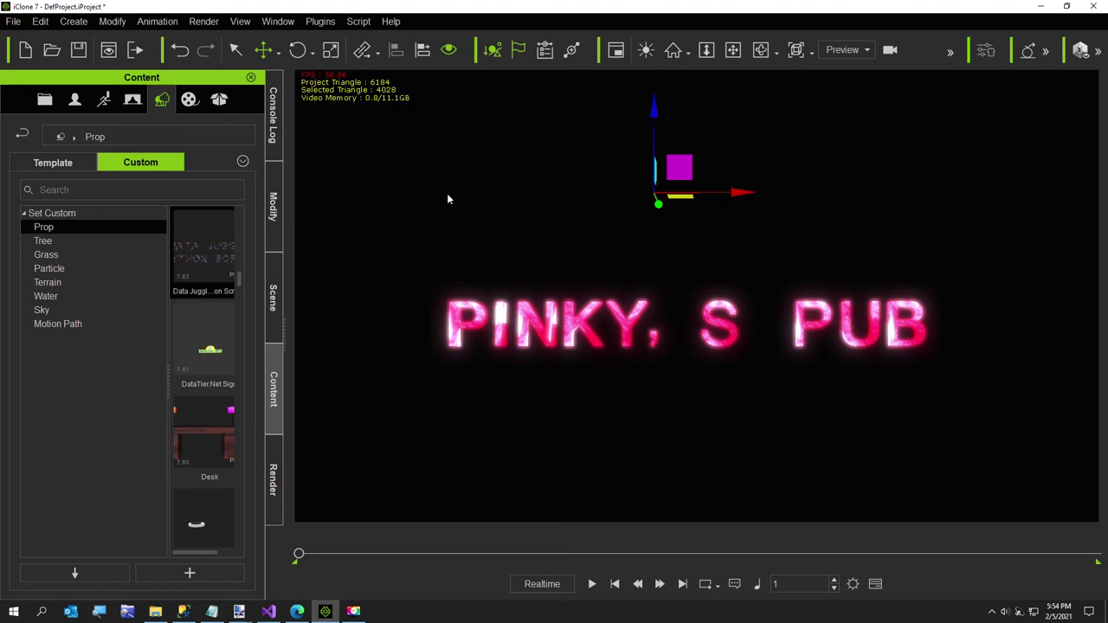
{"action": "left_click", "coordinate": [273, 285]}
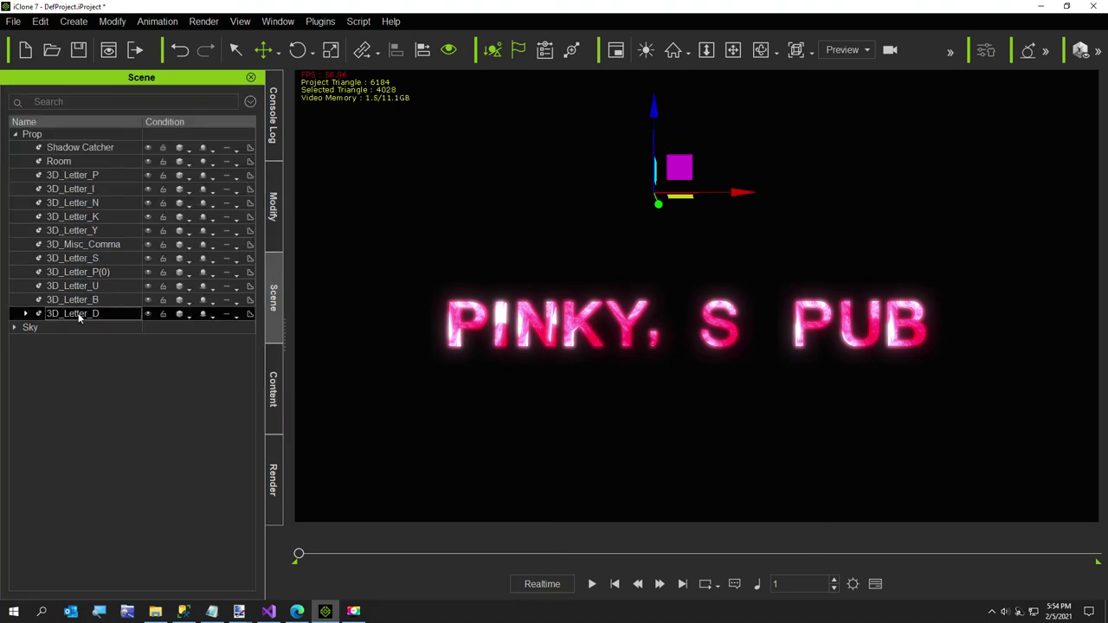
{"action": "key", "text": "Delete"}
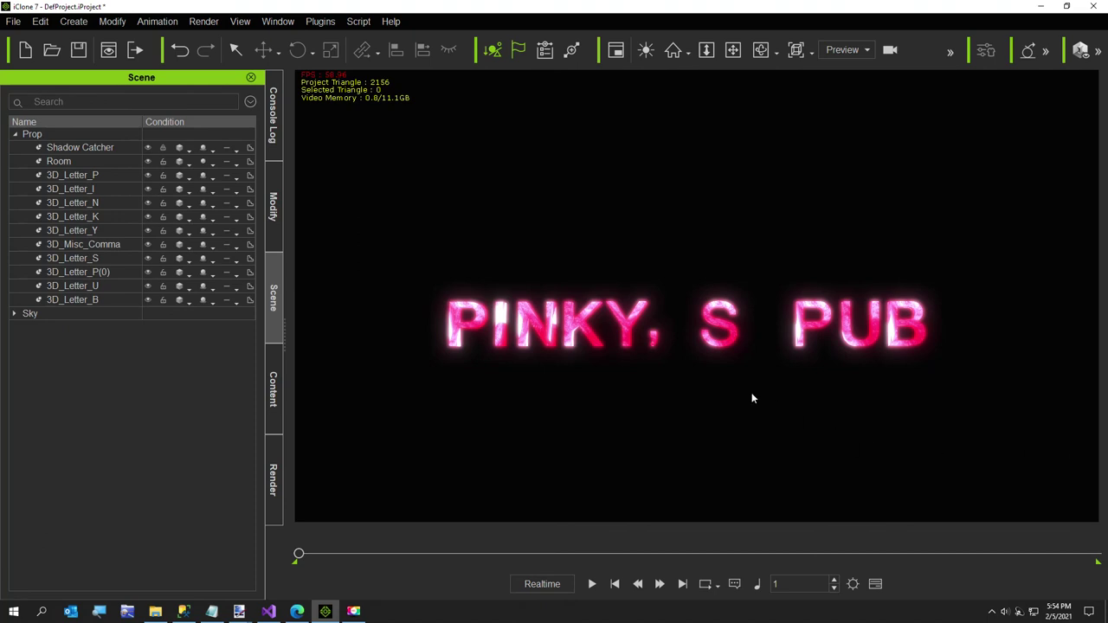
Step: Raise the 3D_Misc_Comma prop to apostrophe height and nudge it slightly right
{"action": "left_click", "coordinate": [653, 346]}
{"action": "left_click", "coordinate": [652, 346]}
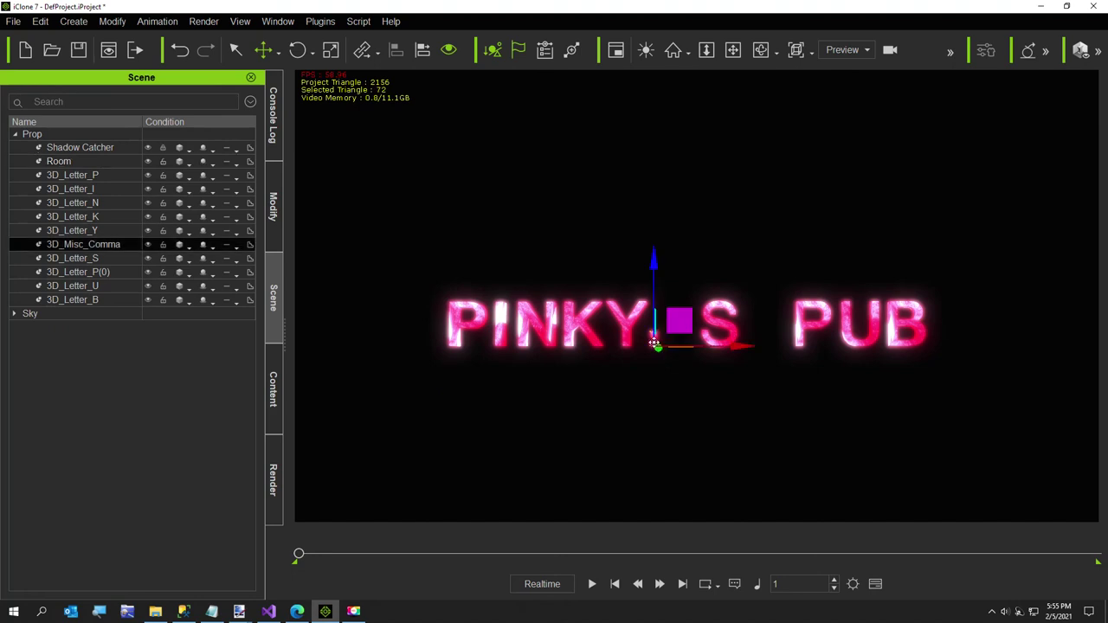
{"action": "left_click_drag", "start_coordinate": [655, 259], "coordinate": [655, 220]}
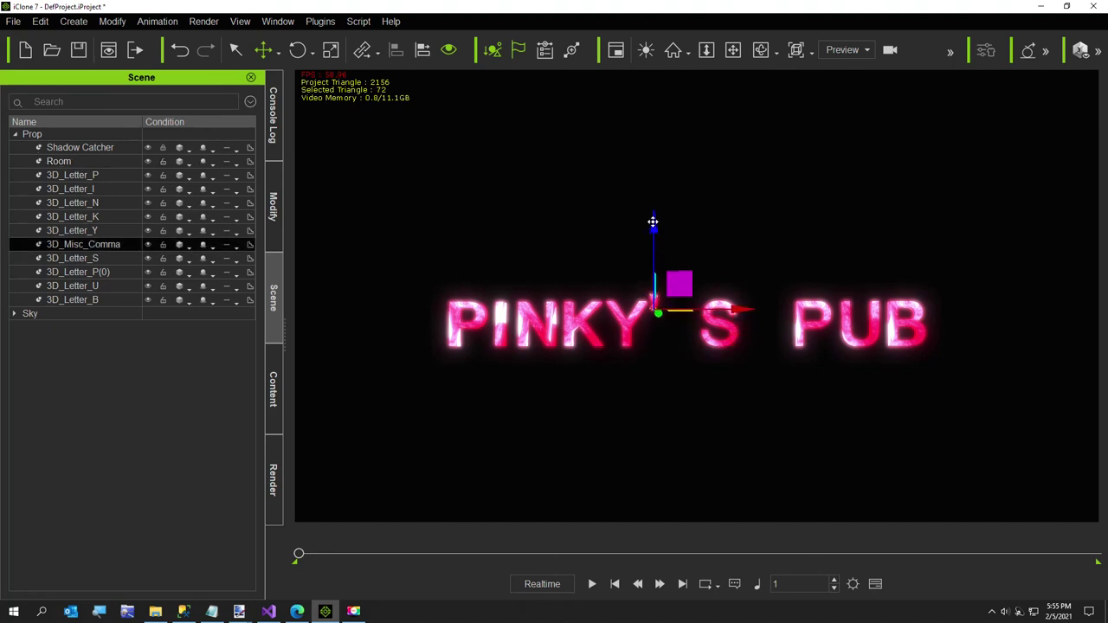
{"action": "left_click_drag", "start_coordinate": [740, 306], "coordinate": [745, 309]}
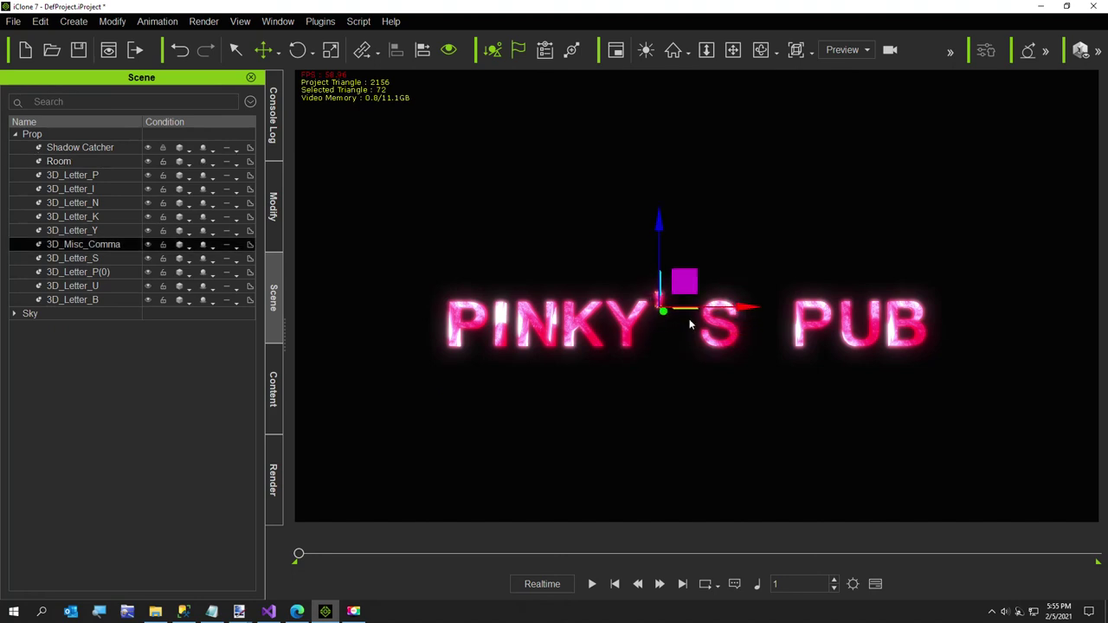
Step: Slide the S, P, U and B letters left to close the gaps, then deselect them
{"action": "left_click_drag", "start_coordinate": [97, 260], "coordinate": [94, 303]}
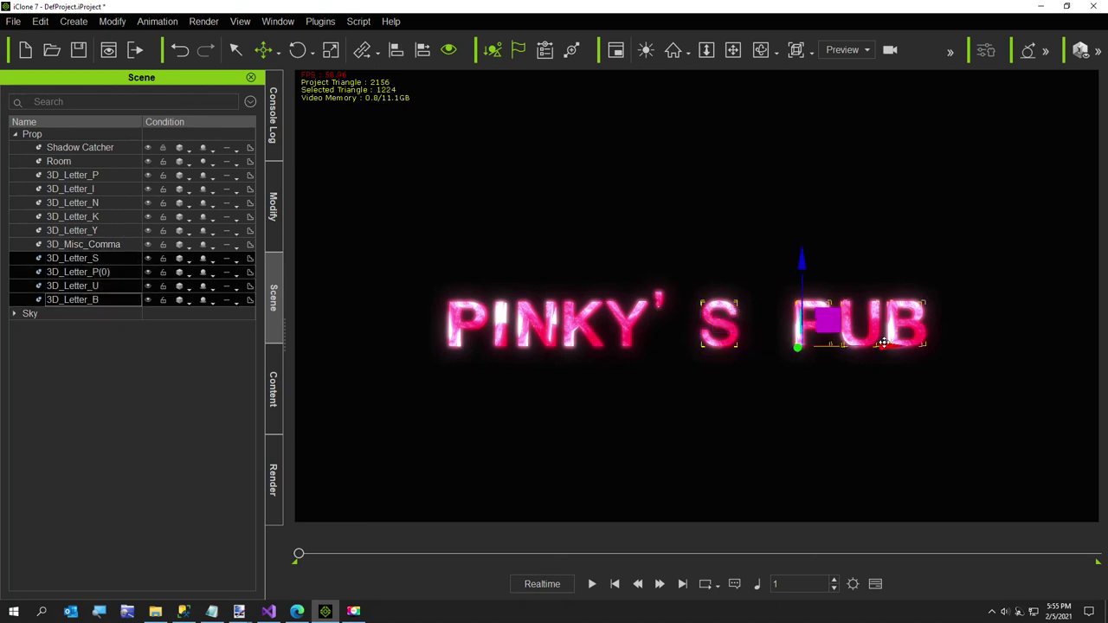
{"action": "left_click_drag", "start_coordinate": [882, 342], "coordinate": [854, 343]}
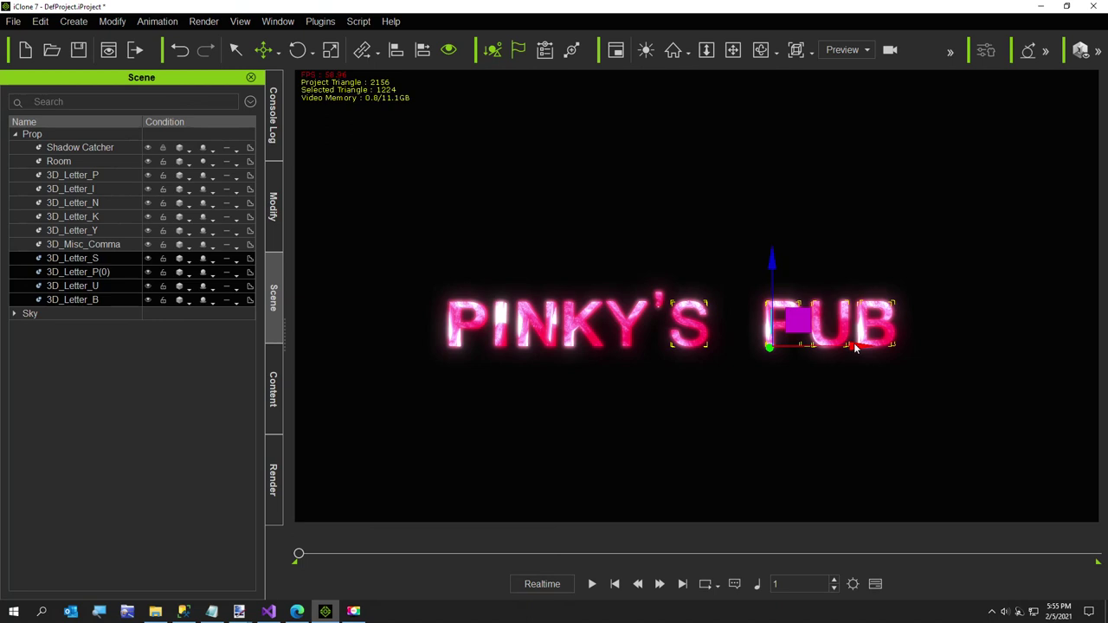
{"action": "left_click", "coordinate": [738, 433]}
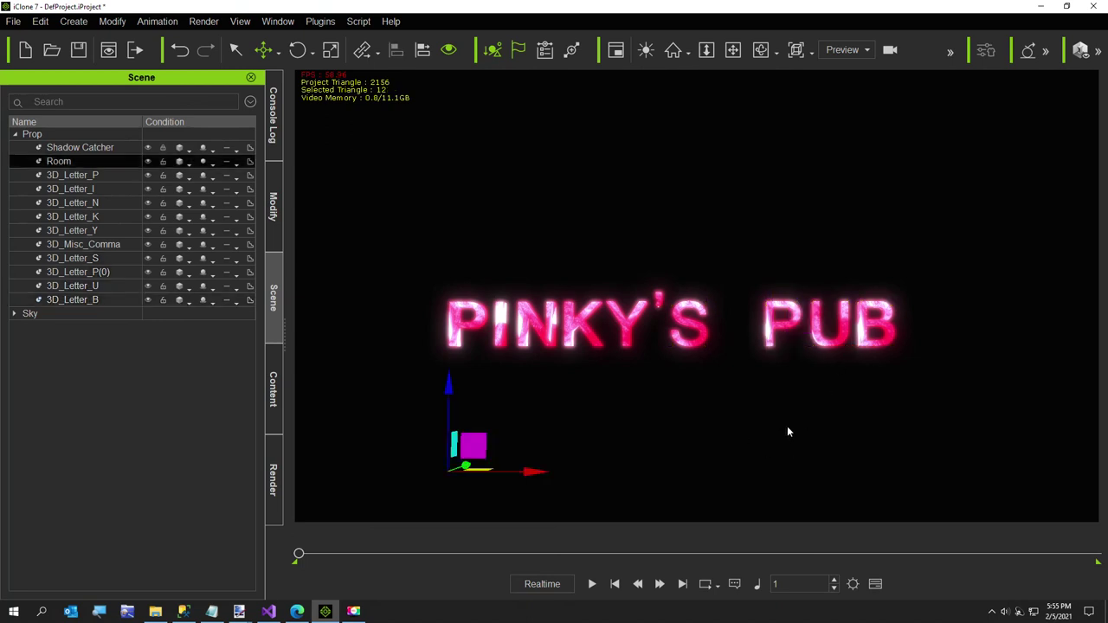